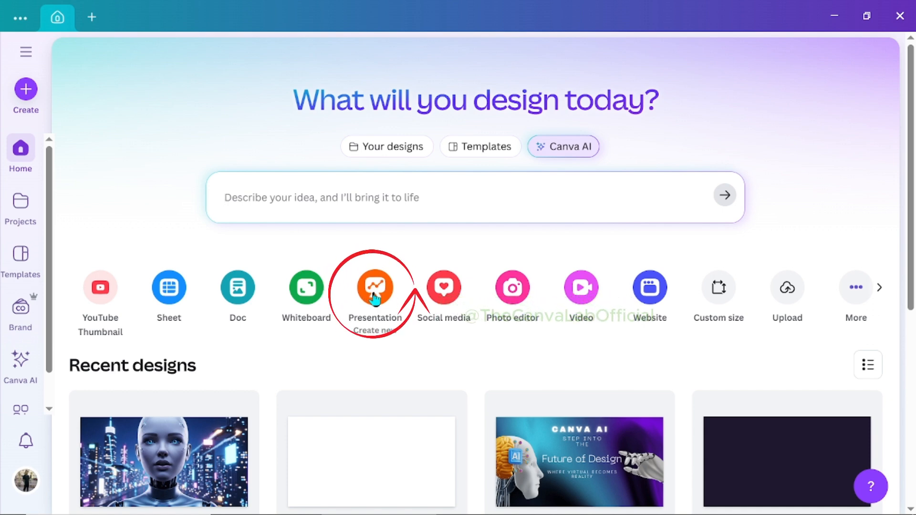
Step: Create a new blank presentation and search the elements library for BANANA
left_click(373, 294)
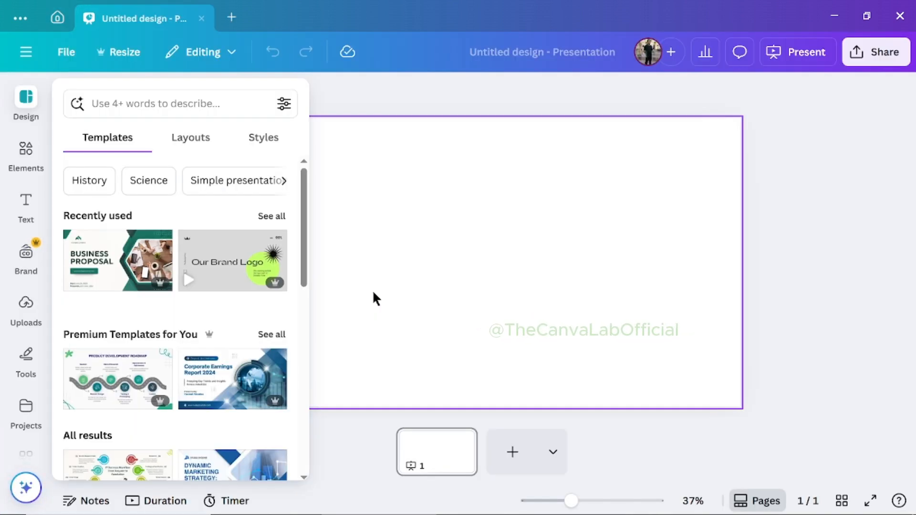
left_click(28, 156)
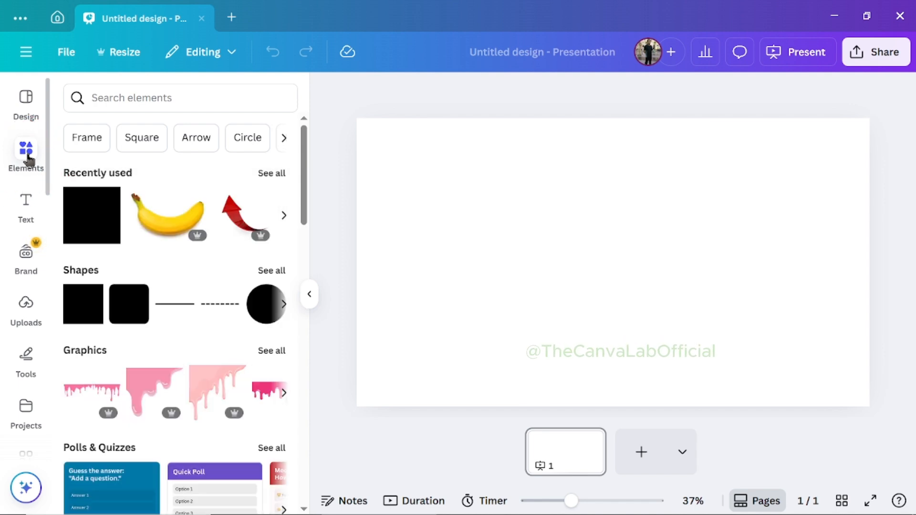
left_click(137, 95)
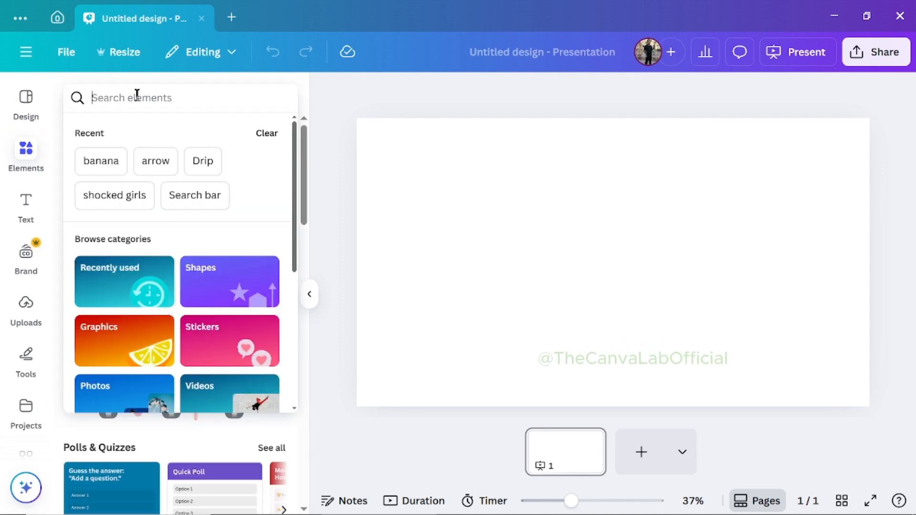
type("BANANA")
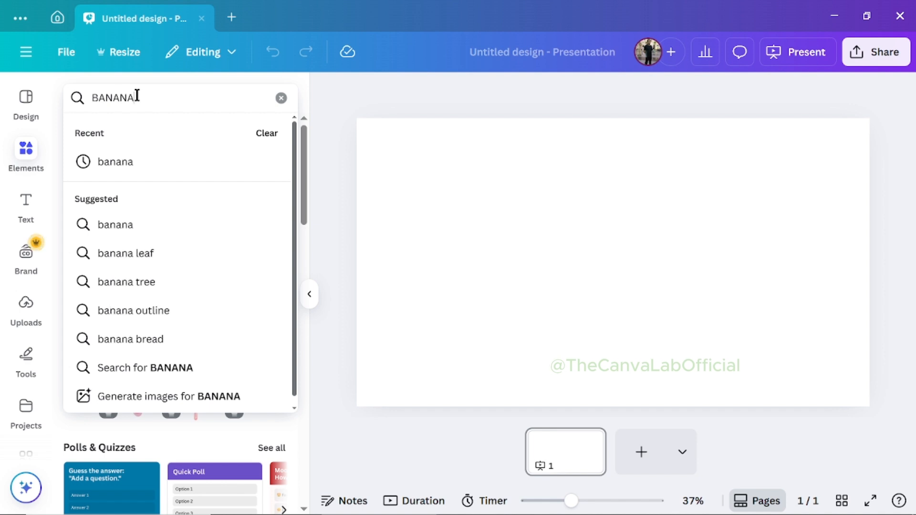
key("Return")
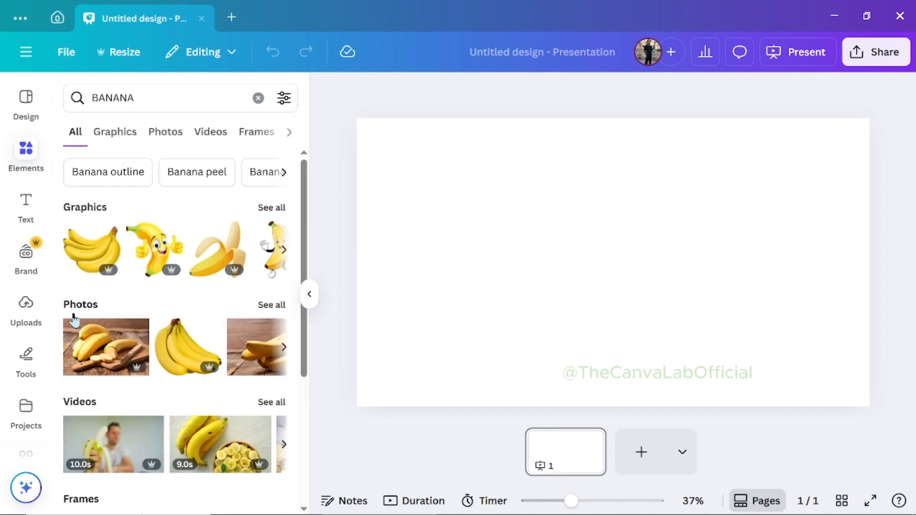
Step: Add the photo of a single curved yellow banana to the page and remove its background
left_click(272, 305)
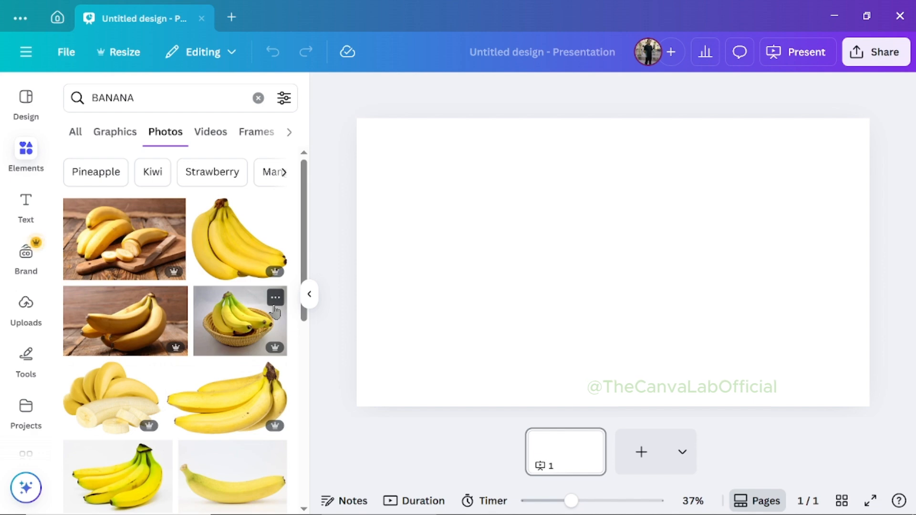
scroll(217, 342, "down", 5)
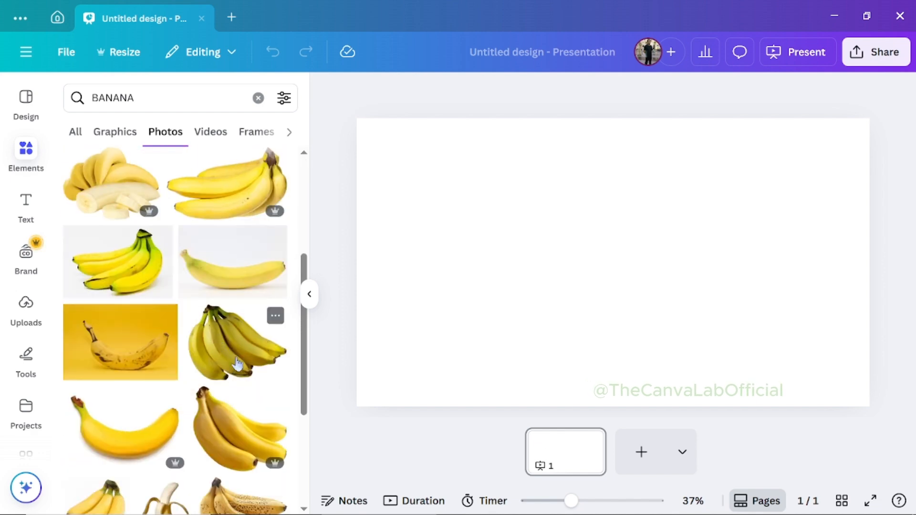
left_click(111, 430)
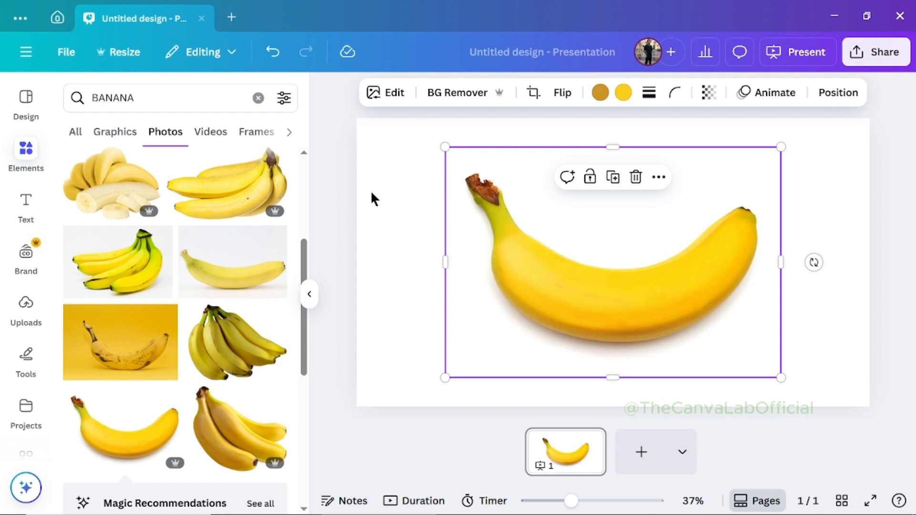
left_click(457, 98)
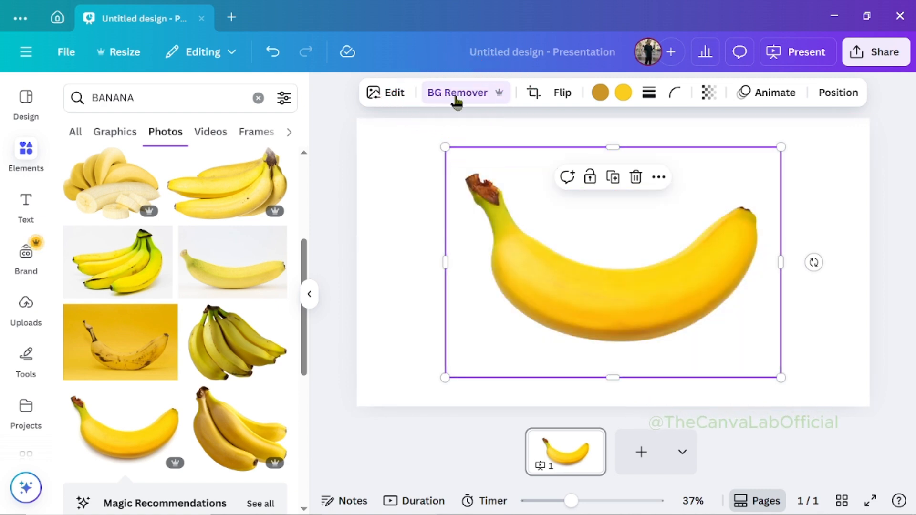
Step: Find the TypeCraft app among the Canva apps and open it
scroll(54, 224, "down", 3)
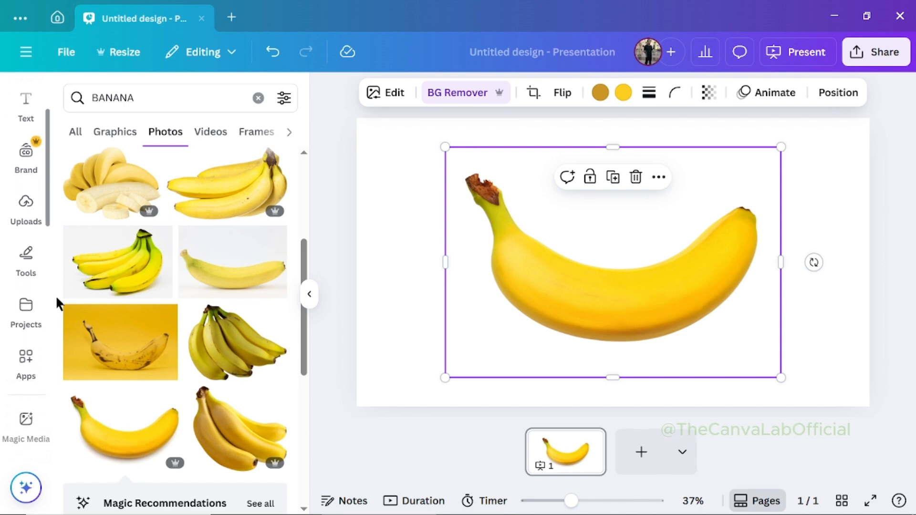
left_click(28, 317)
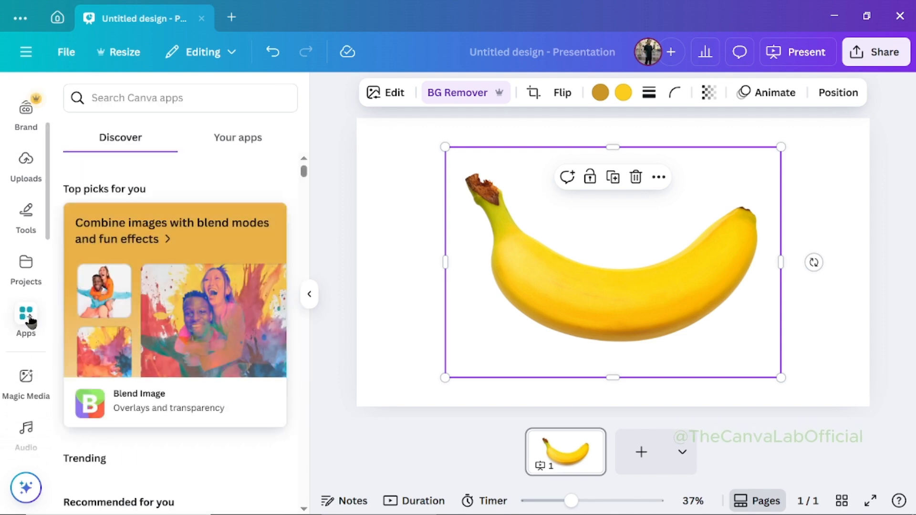
left_click(107, 97)
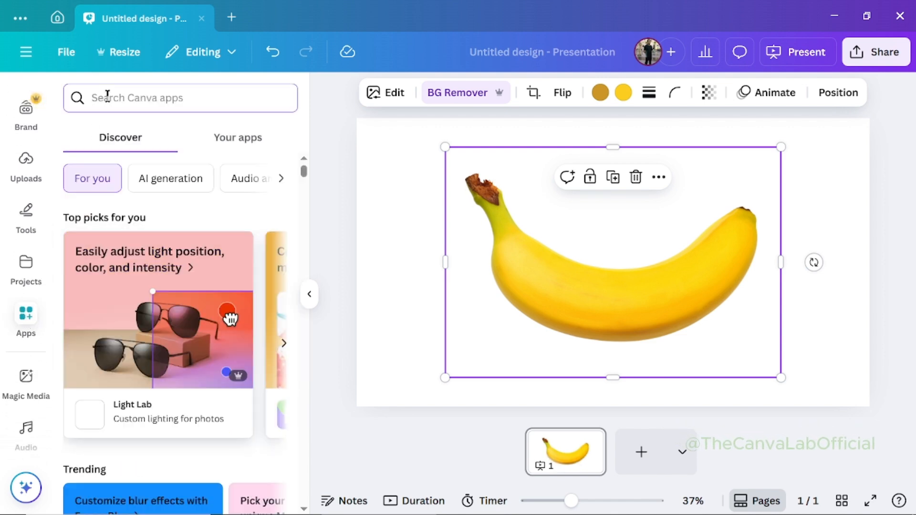
type("TYPE")
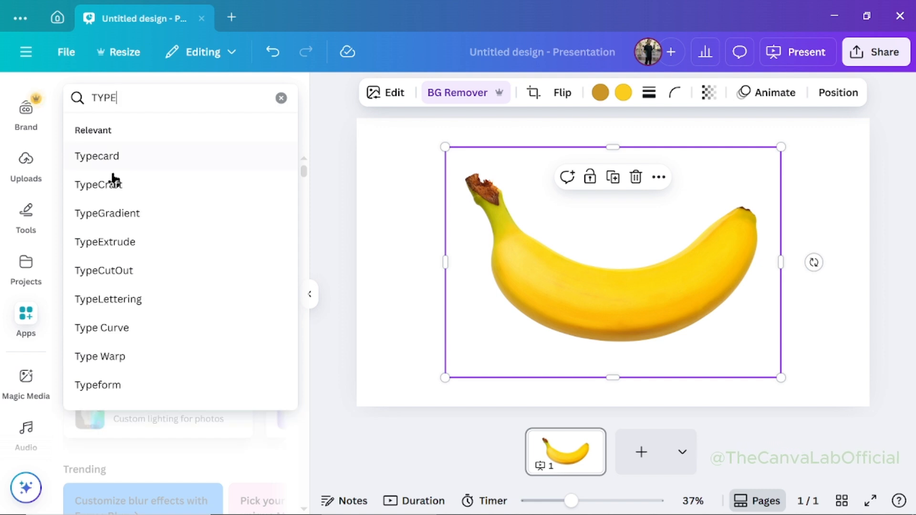
left_click(115, 188)
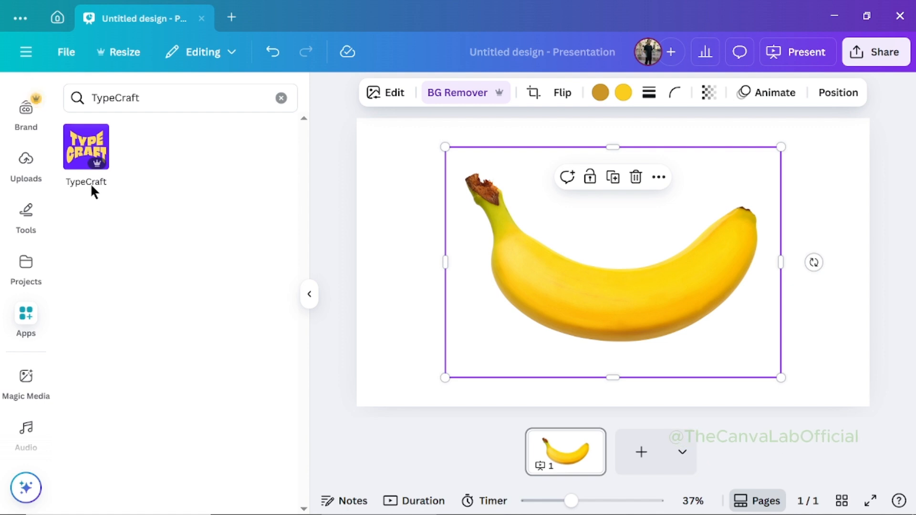
left_click(79, 138)
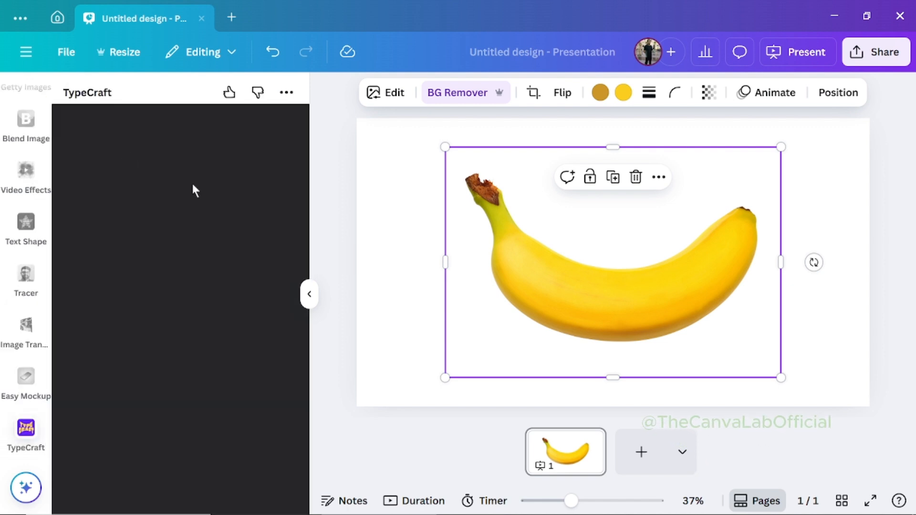
Step: Set the TypeCraft text to BANANA in the Anton font and colour it white
left_click_drag(136, 395, 61, 396)
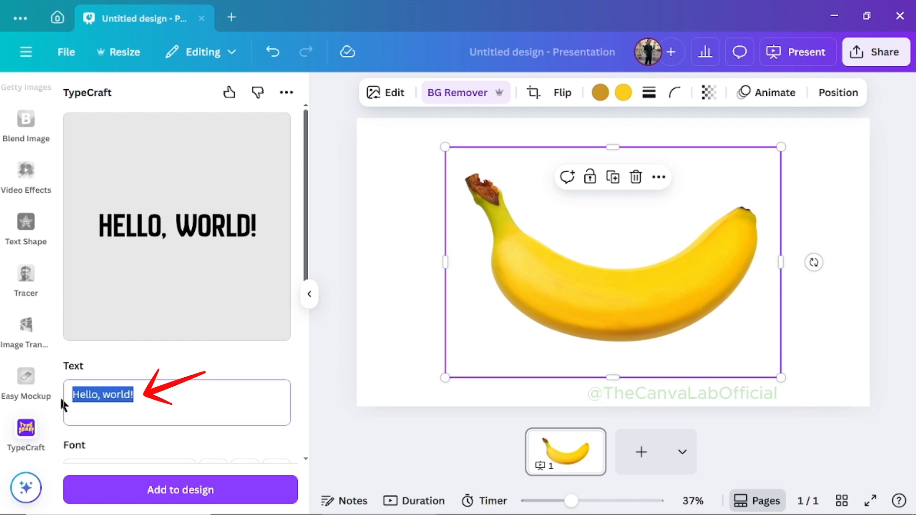
type("BANANA")
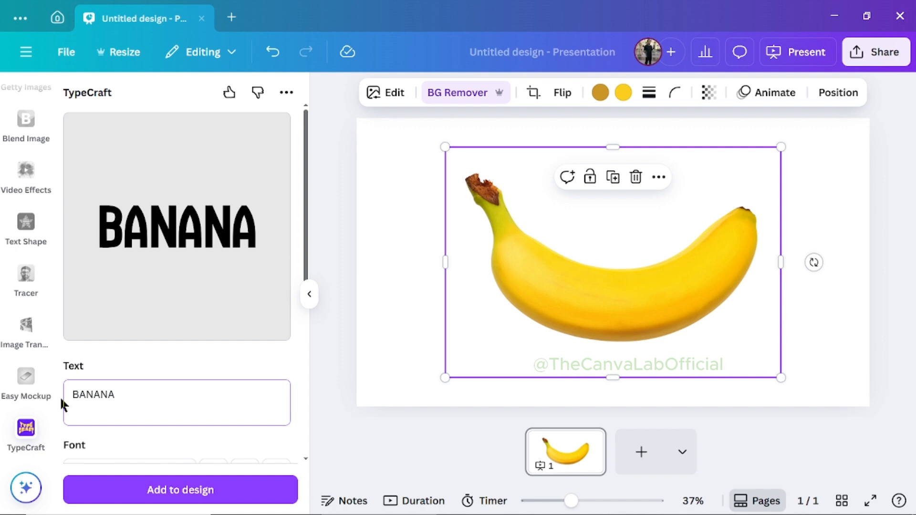
left_click_drag(305, 251, 309, 317)
left_click(143, 354)
left_click(125, 168)
type("ANTON")
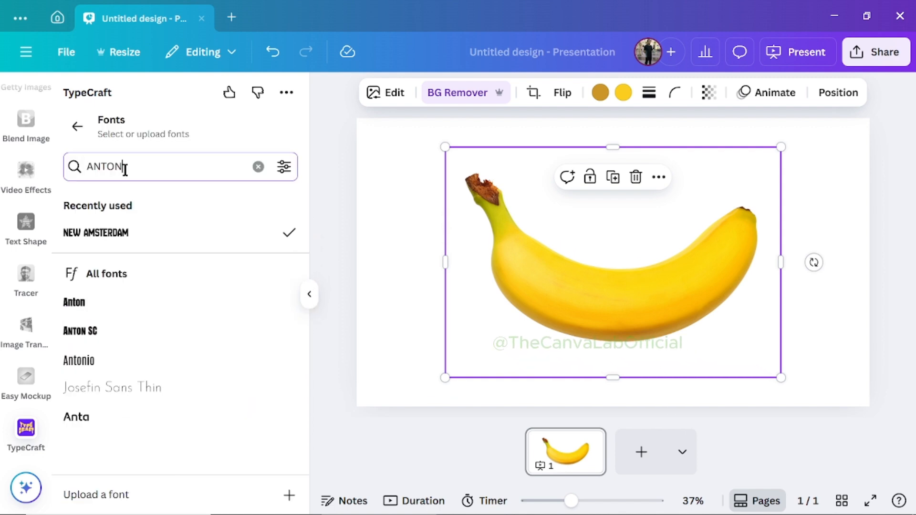
left_click(70, 303)
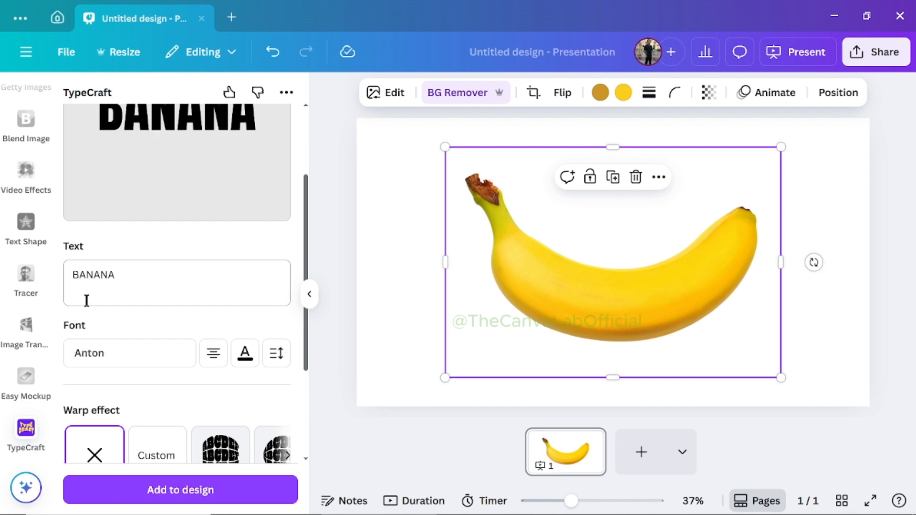
left_click(245, 355)
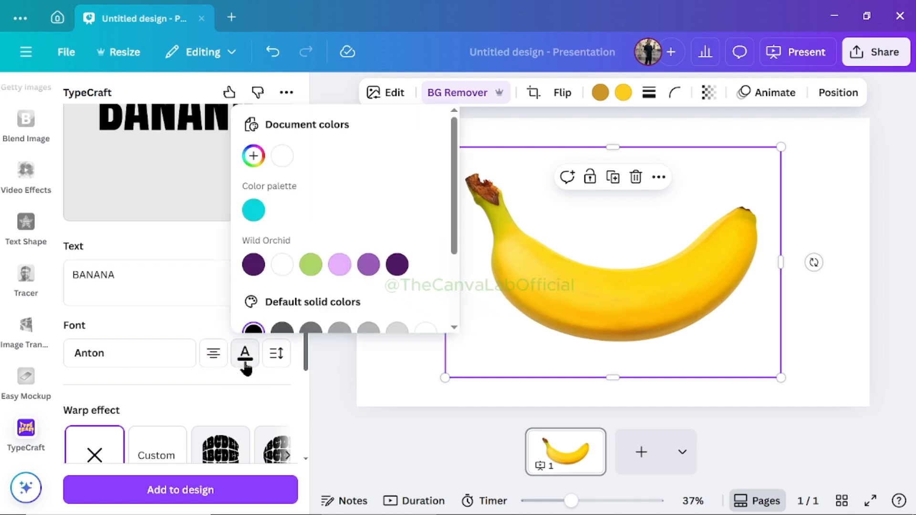
left_click(282, 265)
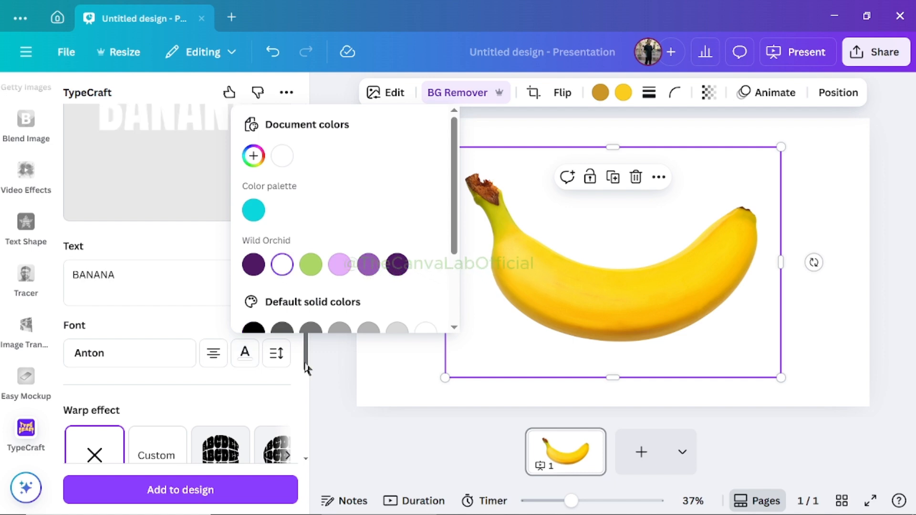
Step: Start a custom Distort warp on the BANANA text and spread its four corner points outward
left_click_drag(306, 369, 318, 423)
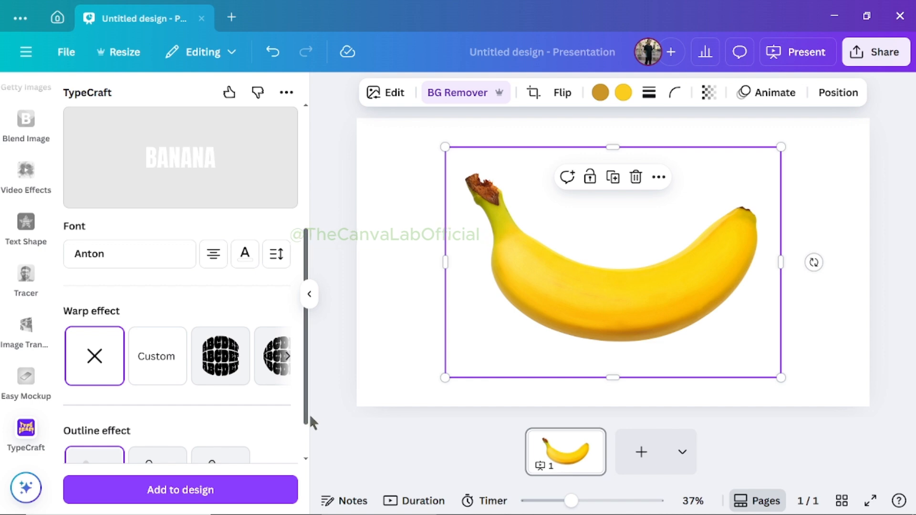
left_click(156, 362)
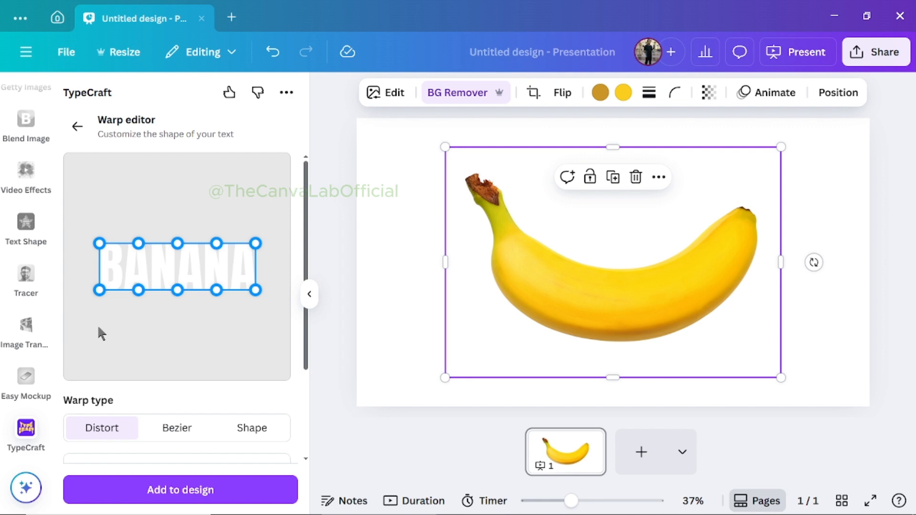
left_click_drag(98, 291, 84, 292)
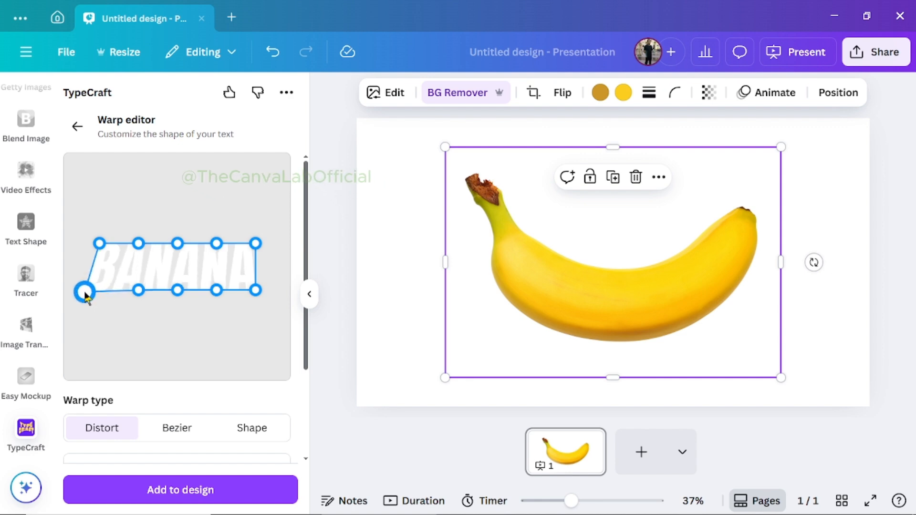
left_click_drag(99, 244, 79, 230)
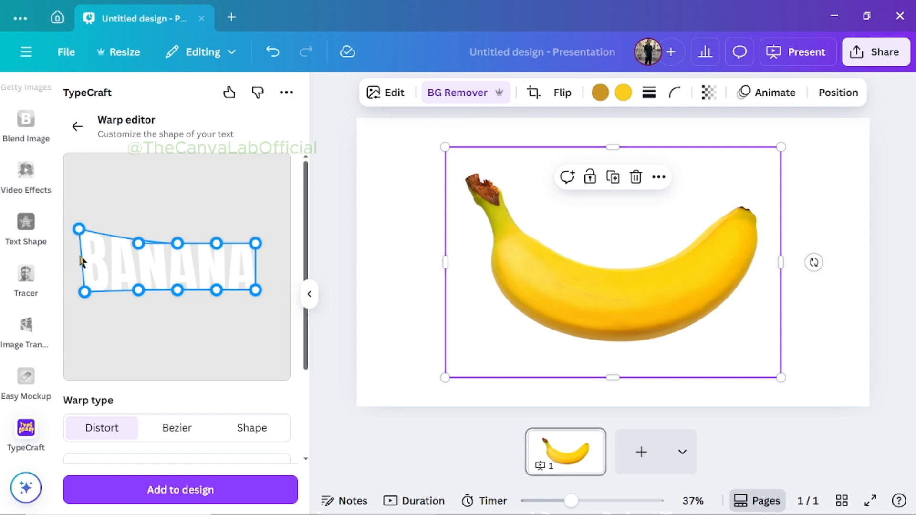
left_click_drag(85, 297, 82, 308)
left_click_drag(256, 244, 274, 229)
left_click_drag(256, 290, 272, 301)
Step: Bend the text into a banana-like curve by lowering both middle points and widening the lower curve handles
left_click_drag(179, 293, 170, 336)
left_click_drag(177, 244, 177, 264)
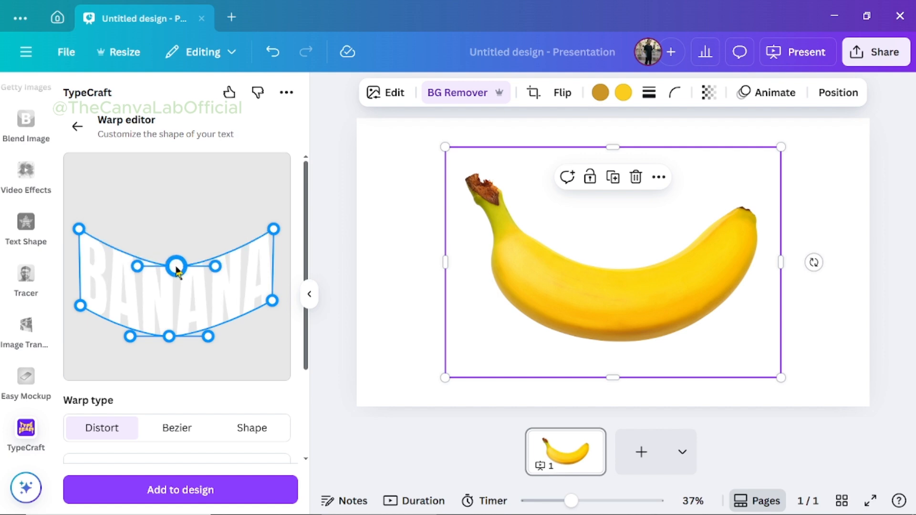
left_click_drag(131, 335, 109, 335)
left_click_drag(213, 335, 242, 344)
scroll(306, 370, "down", 2)
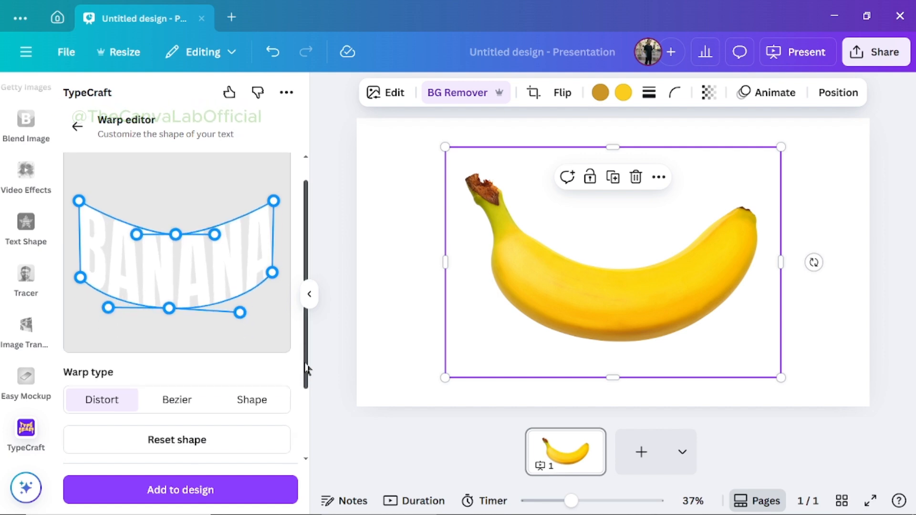
Step: Add the warped BANANA text to the design and position it over the middle of the banana
left_click(185, 493)
left_click_drag(597, 294, 620, 313)
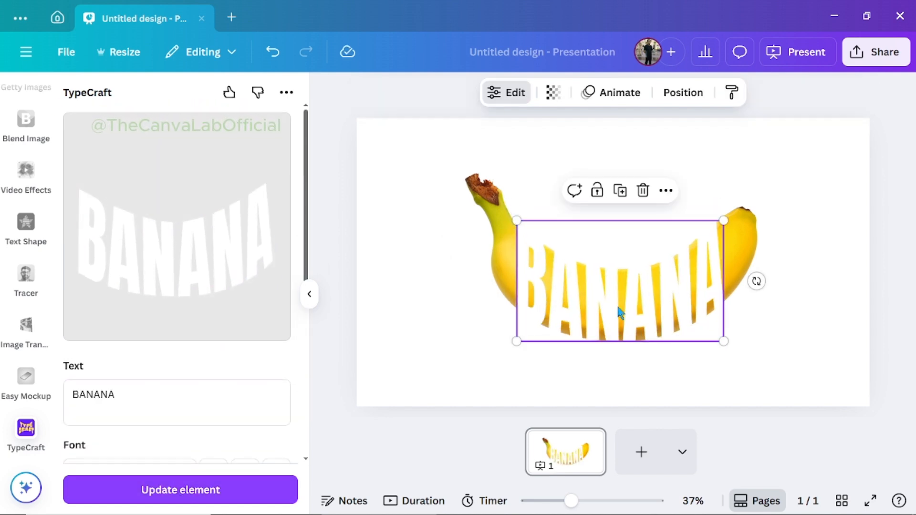
left_click(430, 313)
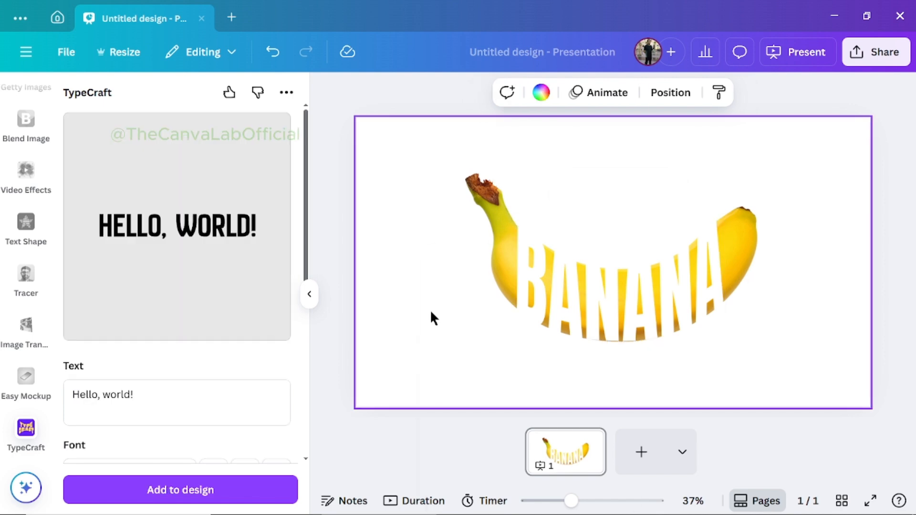
Step: Duplicate the page and delete the banana photo from the copy
right_click(431, 310)
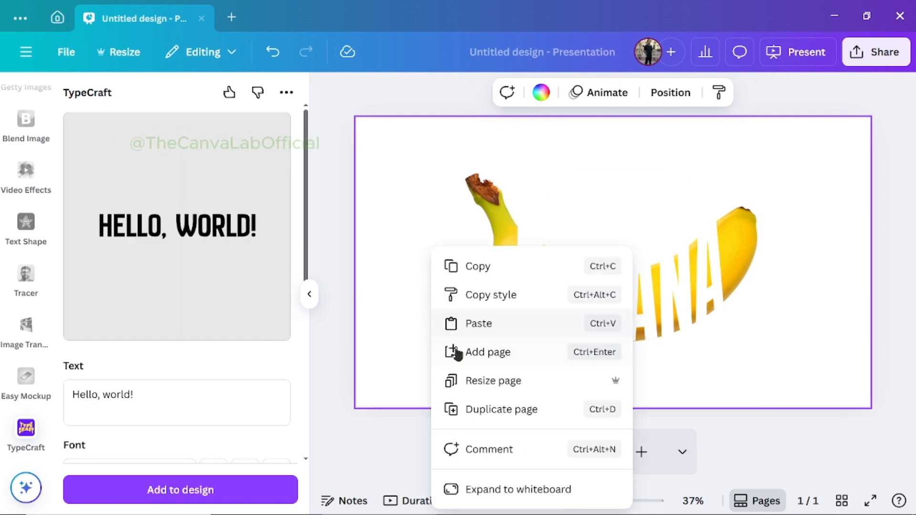
left_click(496, 414)
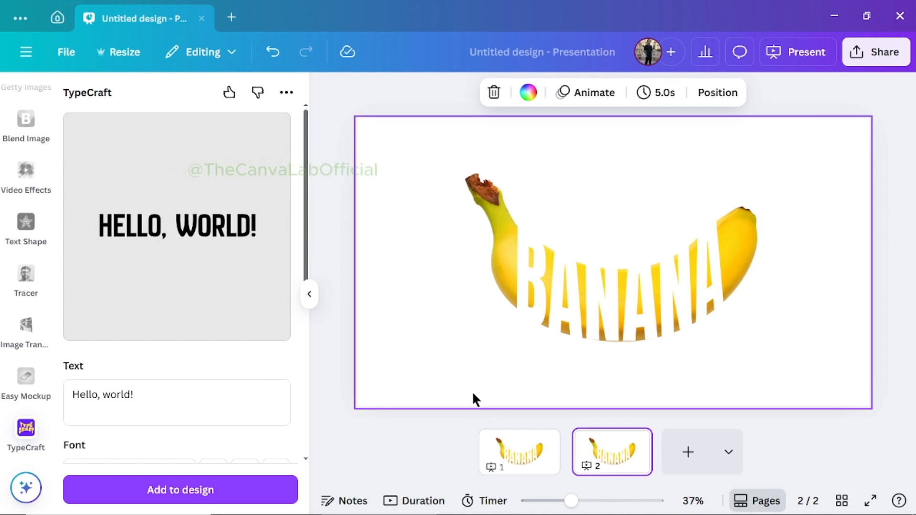
left_click(482, 253)
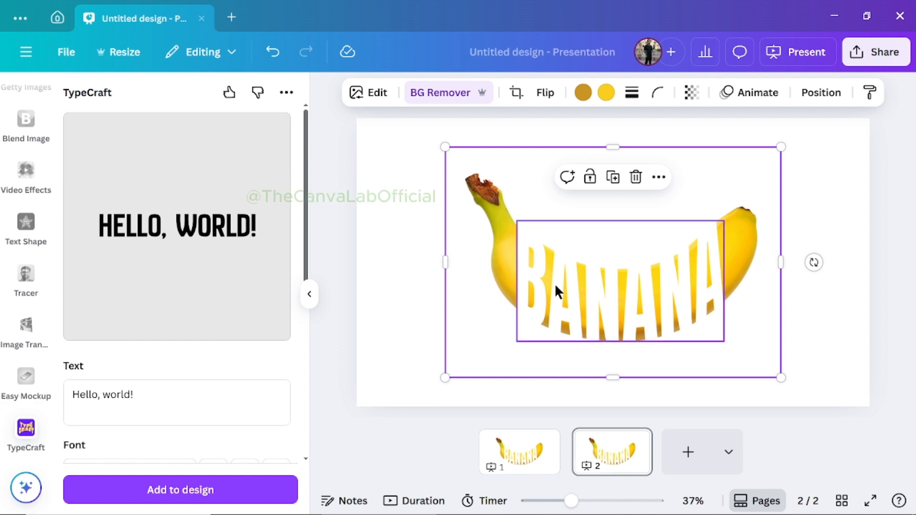
right_click(462, 264)
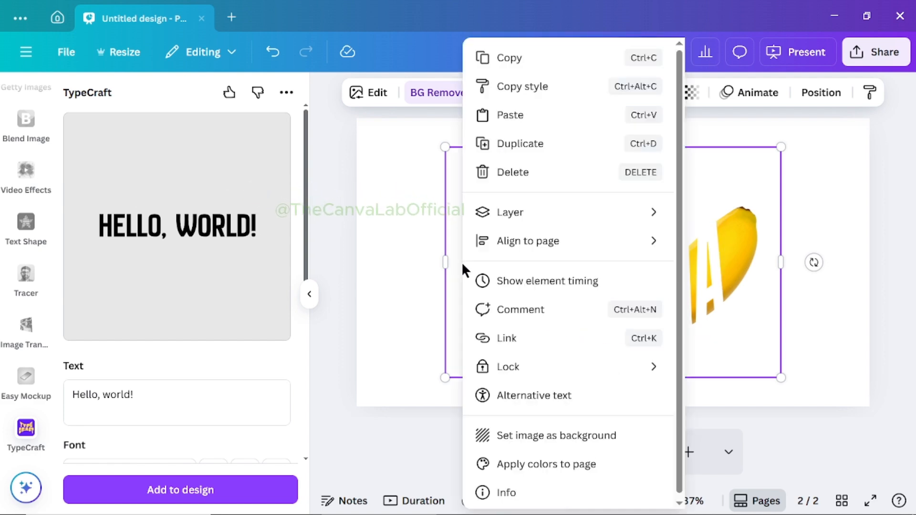
left_click(511, 174)
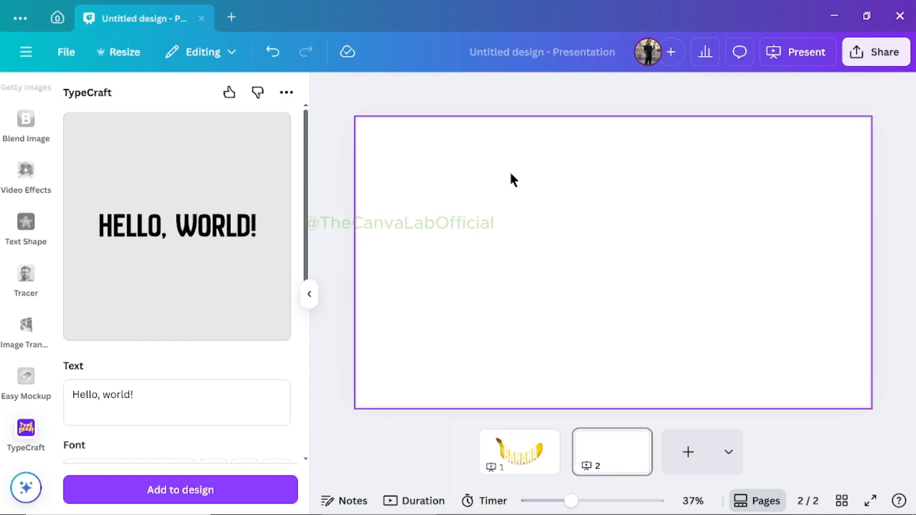
Step: Add a square shape to the empty page and stretch it into a large rectangle covering the BANANA lettering
left_click(26, 152)
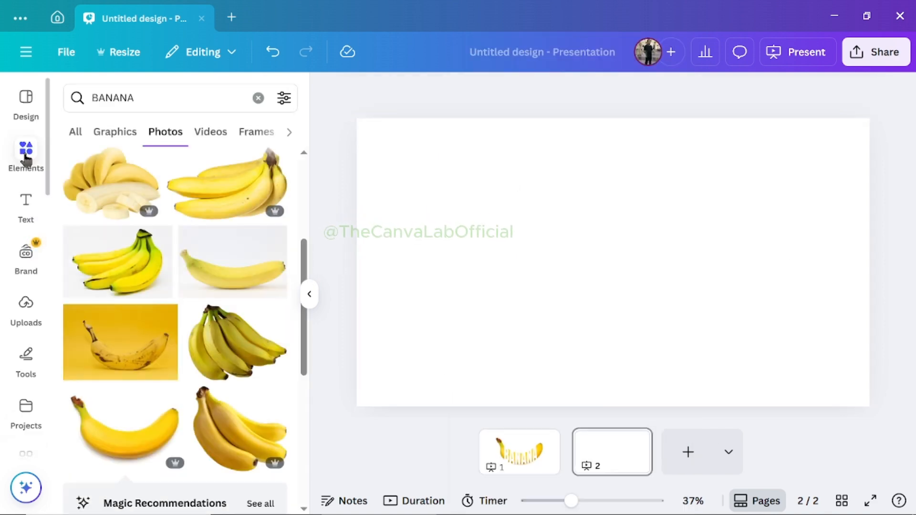
left_click(259, 98)
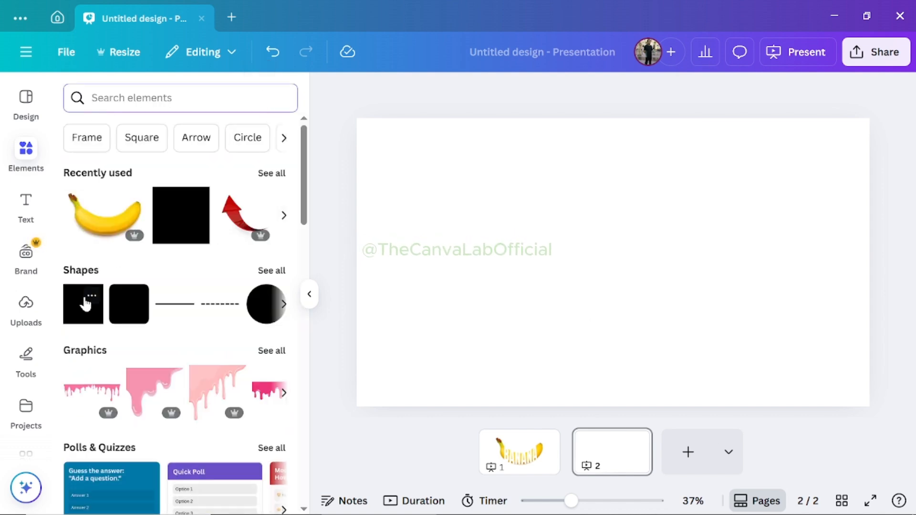
left_click(86, 304)
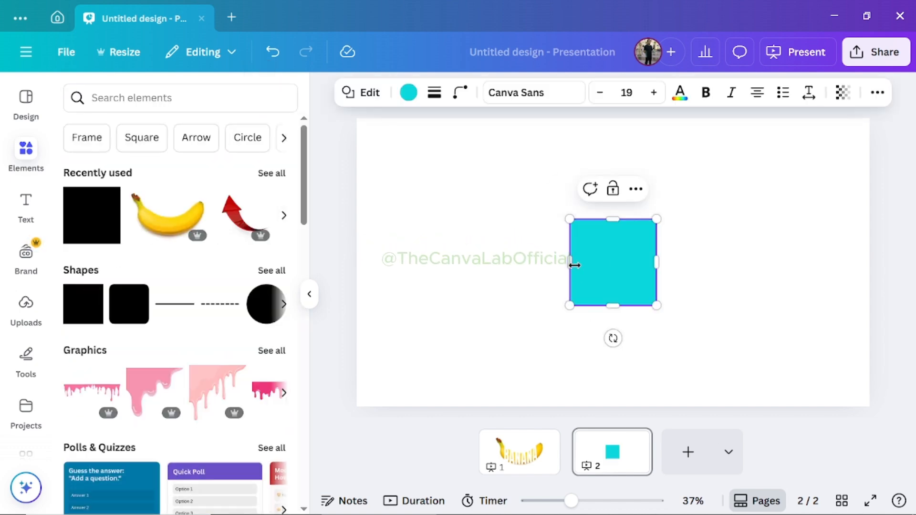
left_click_drag(574, 266, 424, 281)
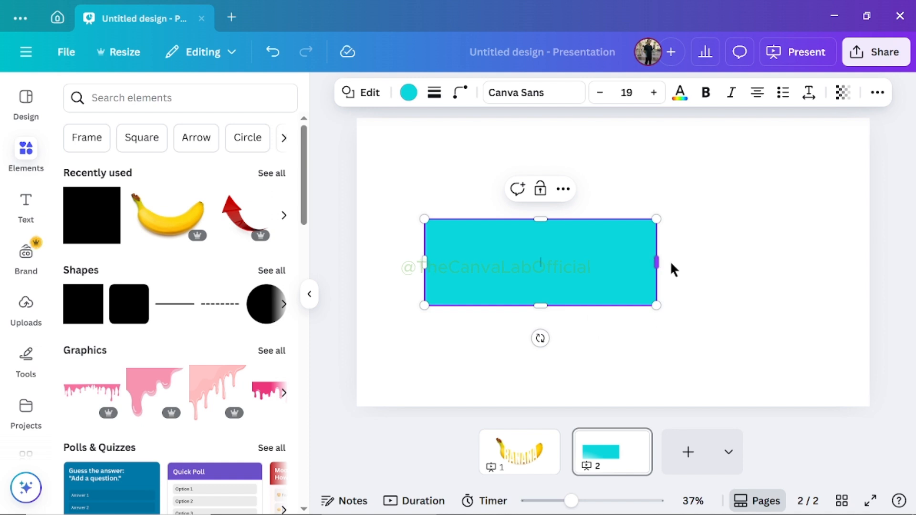
left_click_drag(657, 262, 810, 262)
left_click_drag(616, 323, 616, 380)
Step: Show the page's layers and move the BANANA lettering above the rectangle
right_click(569, 265)
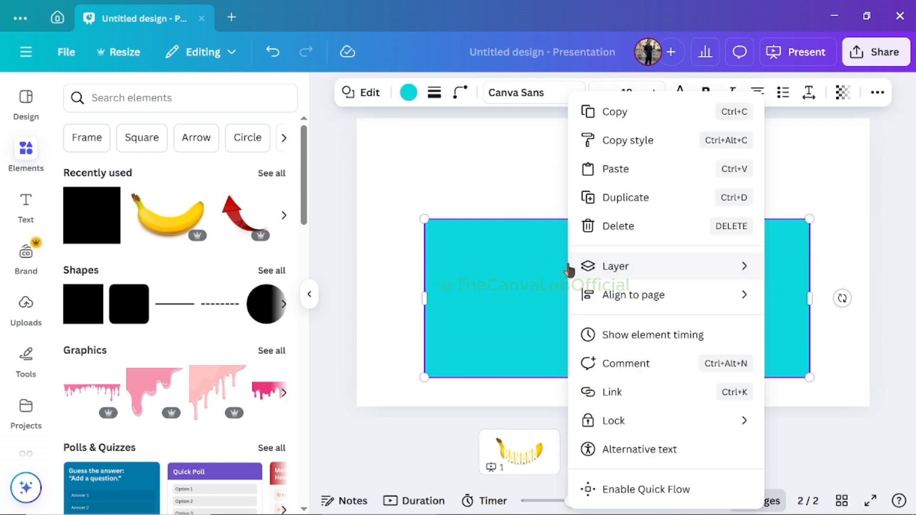
mouse_move(572, 267)
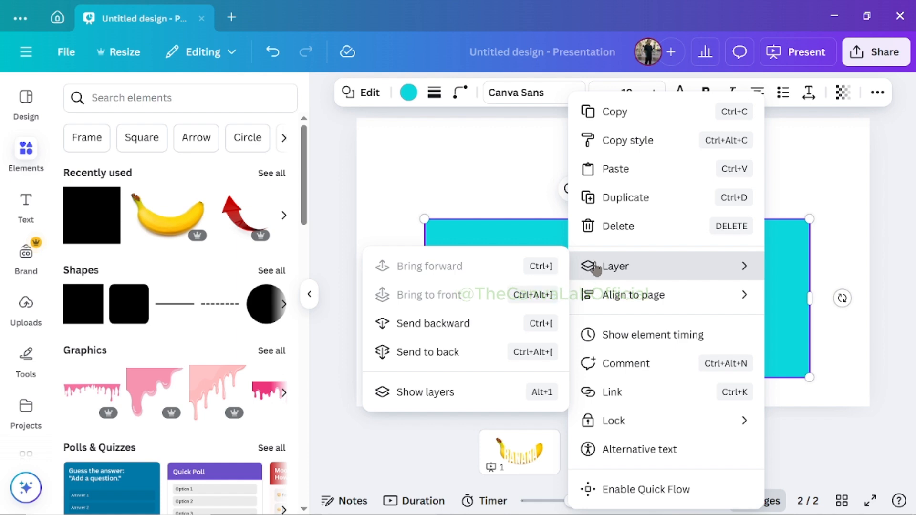
left_click(431, 391)
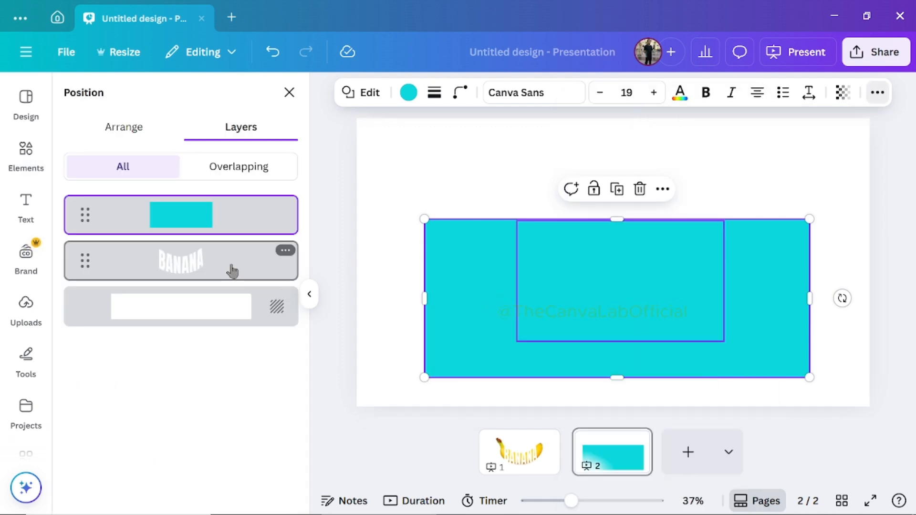
left_click_drag(232, 266, 234, 210)
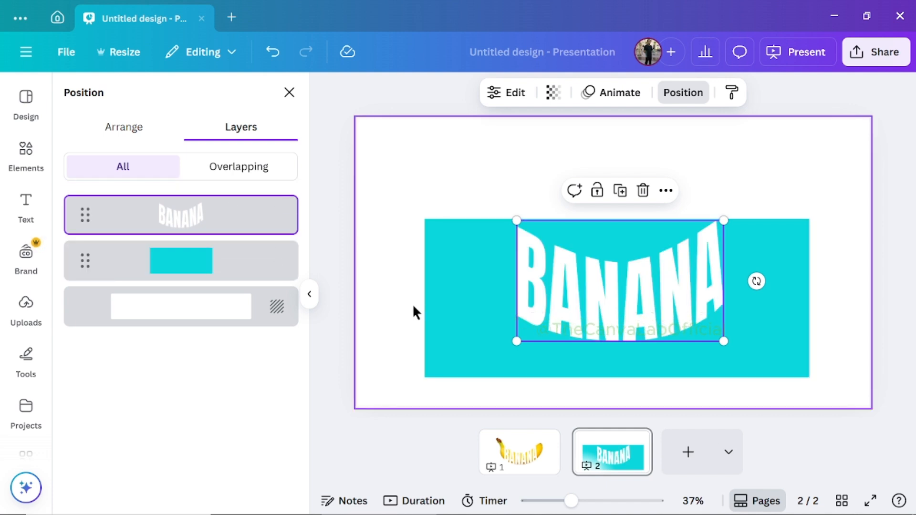
Step: Narrow the rectangle from both sides, shift it up to frame the BANANA lettering, and color it black (#000000)
left_click(454, 308)
left_click_drag(429, 306, 496, 302)
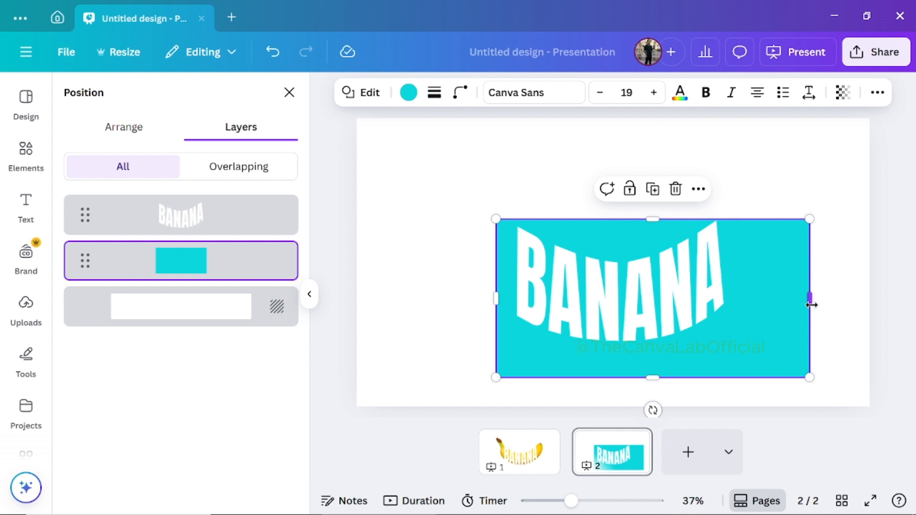
left_click_drag(812, 304, 763, 300)
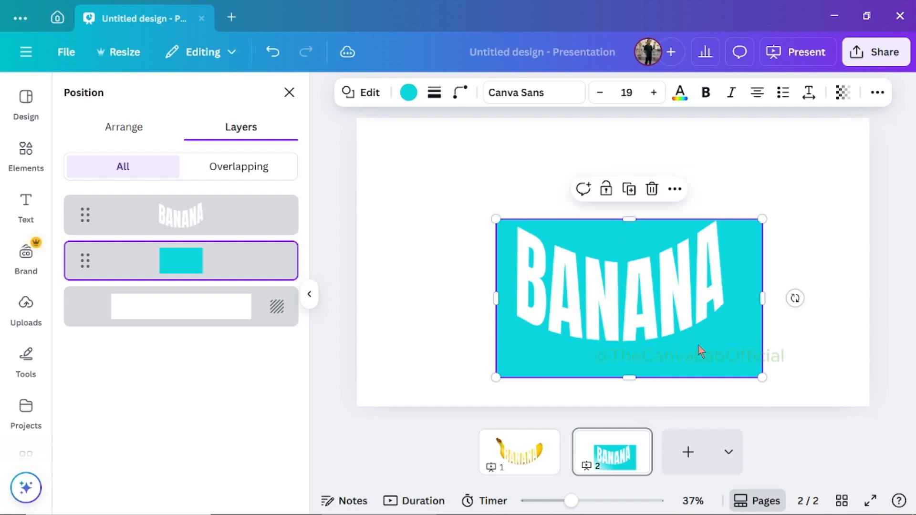
left_click_drag(739, 346, 740, 333)
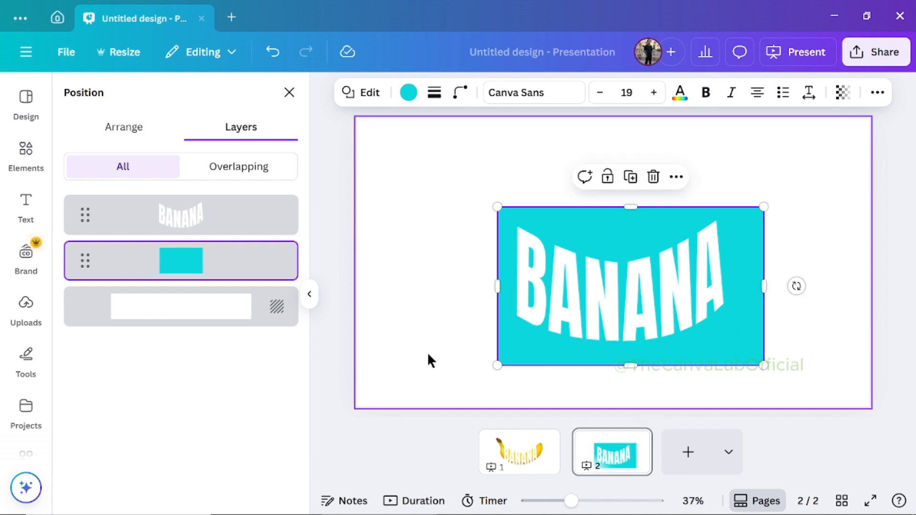
left_click(408, 93)
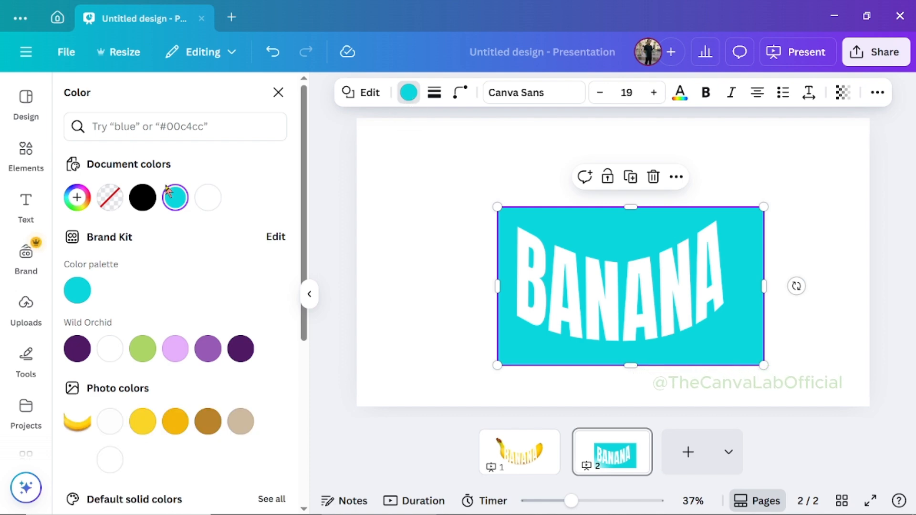
left_click(144, 199)
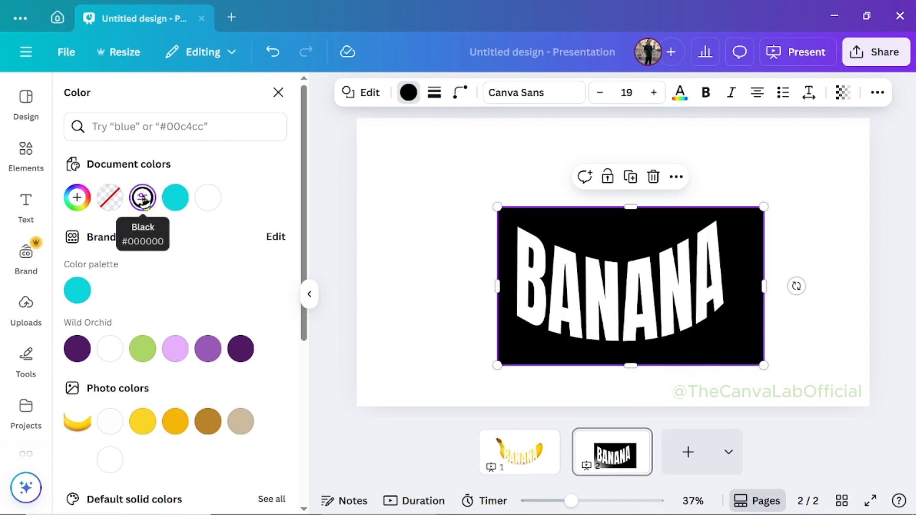
Step: Download only page 2 as a PNG
left_click(881, 55)
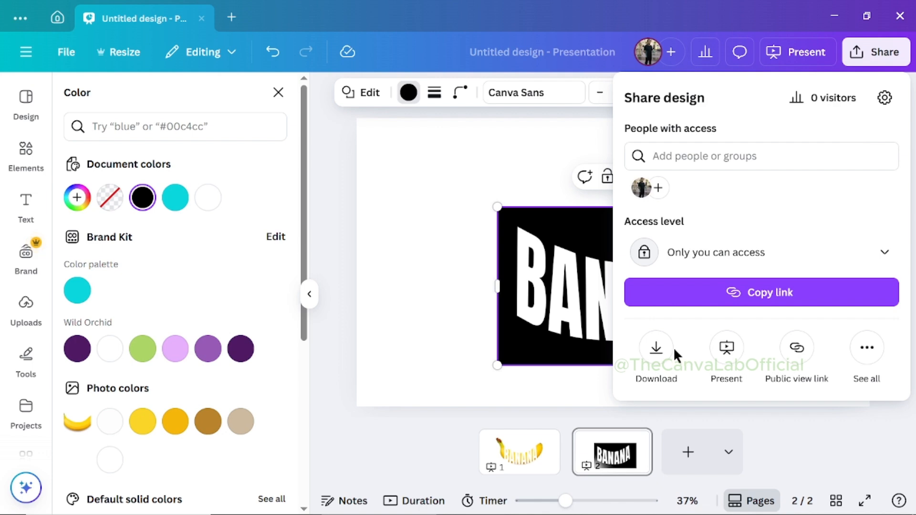
left_click(655, 353)
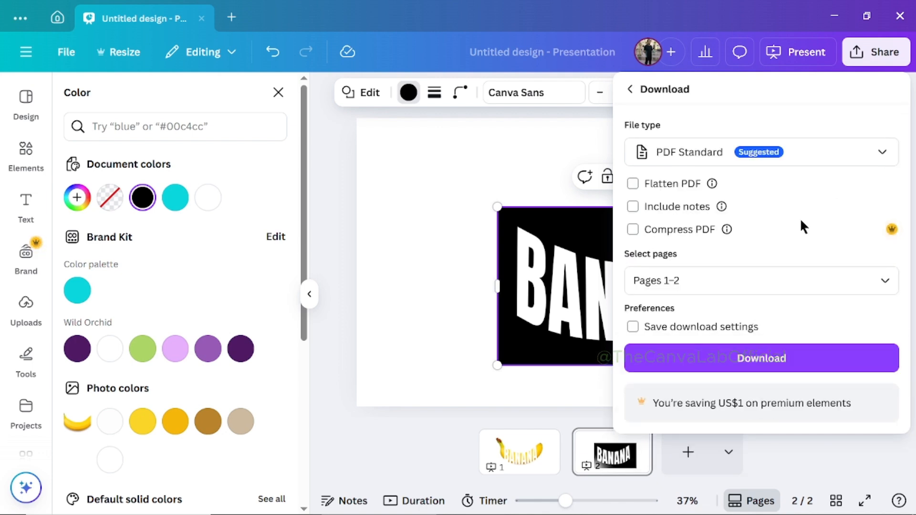
left_click(877, 154)
left_click(673, 404)
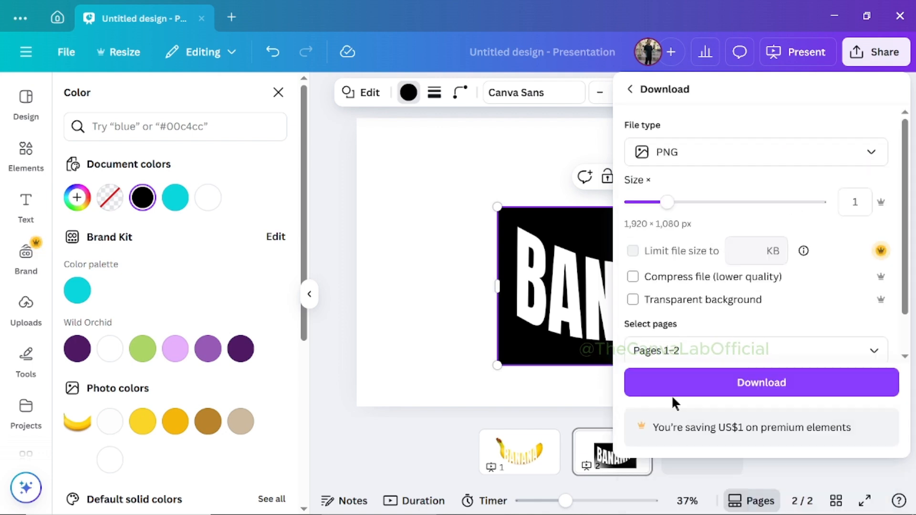
left_click(877, 354)
left_click(644, 191)
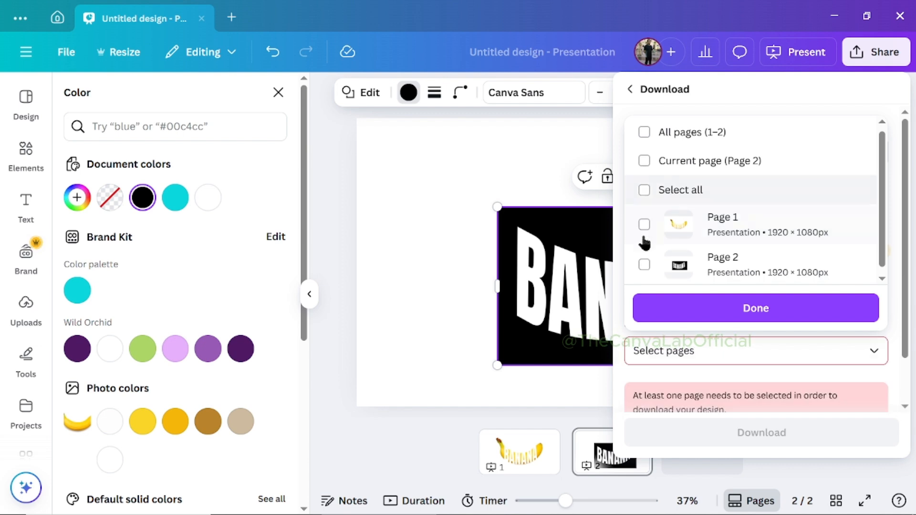
left_click(708, 261)
left_click(713, 310)
left_click(757, 423)
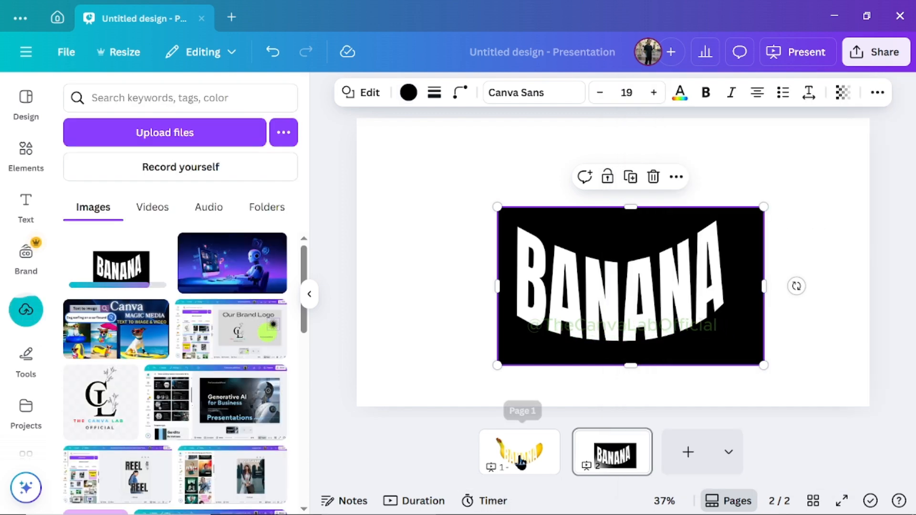
Step: Delete the warped BANANA lettering from page 1, keeping the banana photo
left_click(518, 460)
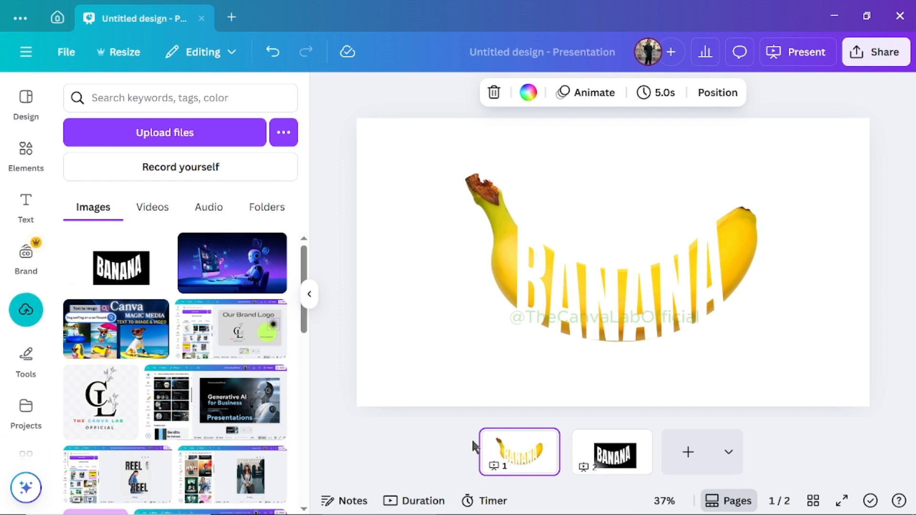
left_click(597, 310)
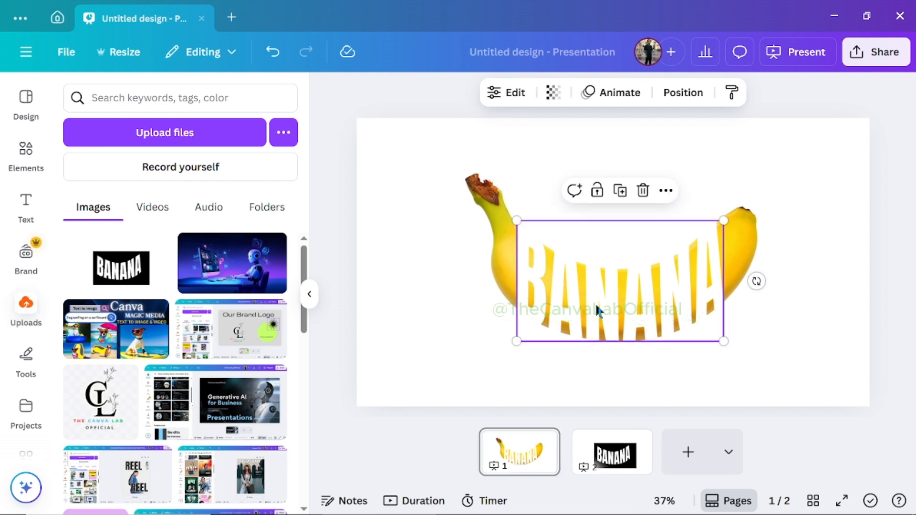
left_click(643, 190)
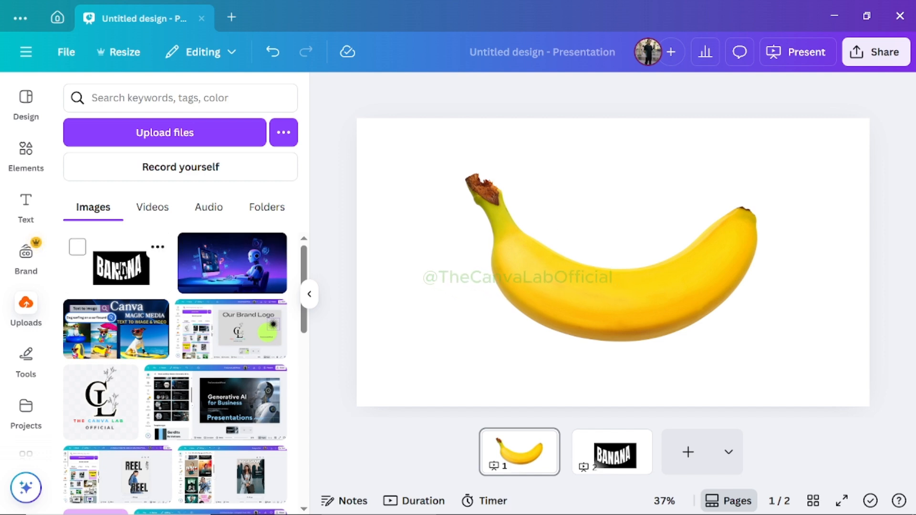
Step: Add the uploaded black-and-white BANANA image to page 1 and enlarge it to fill the whole page
left_click(123, 271)
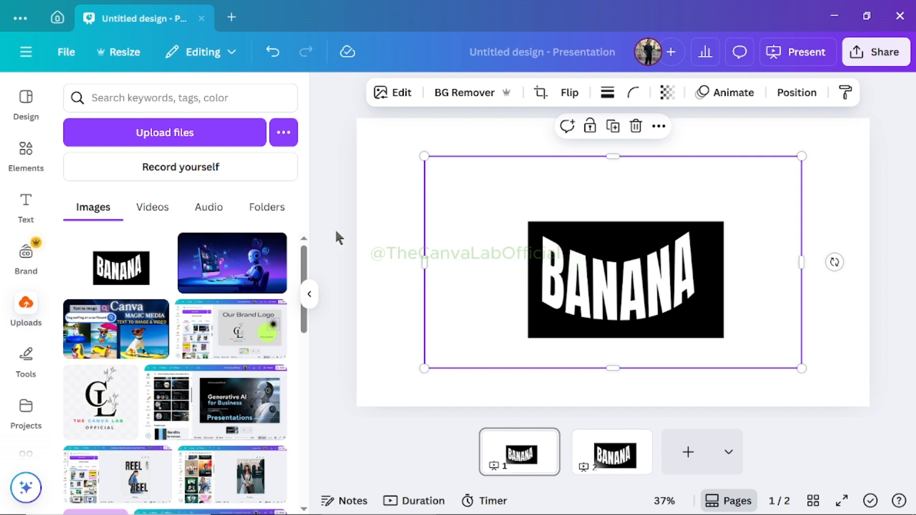
left_click_drag(474, 237, 413, 204)
left_click_drag(410, 200, 405, 196)
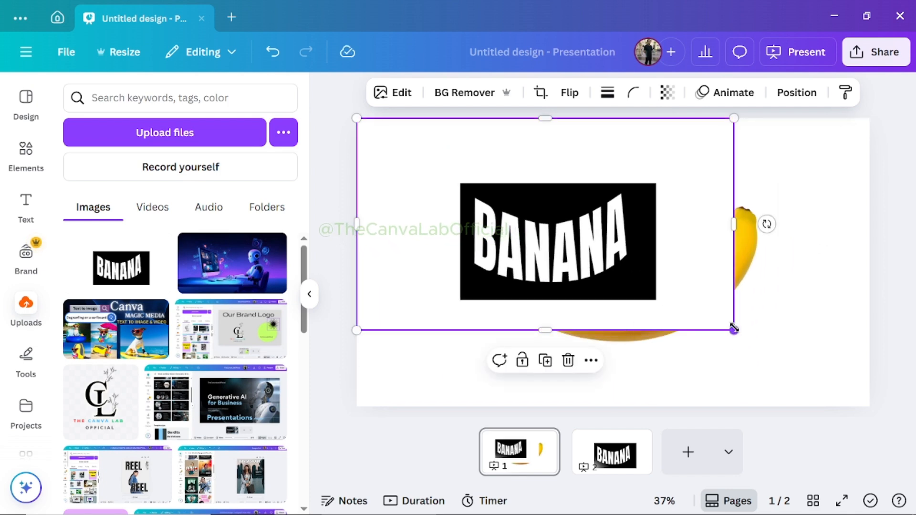
left_click_drag(734, 329, 870, 393)
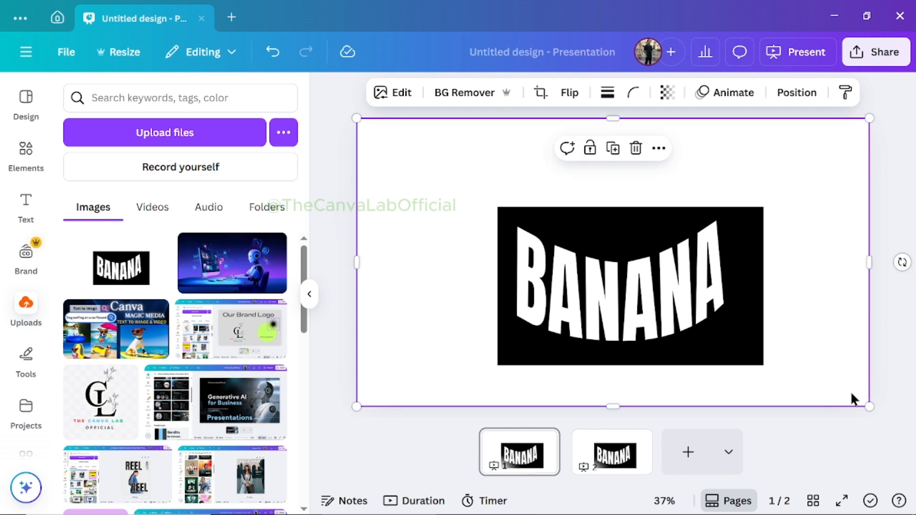
Step: Remove the BANANA image's background and apply the Cherry duotone effect to it
left_click(402, 93)
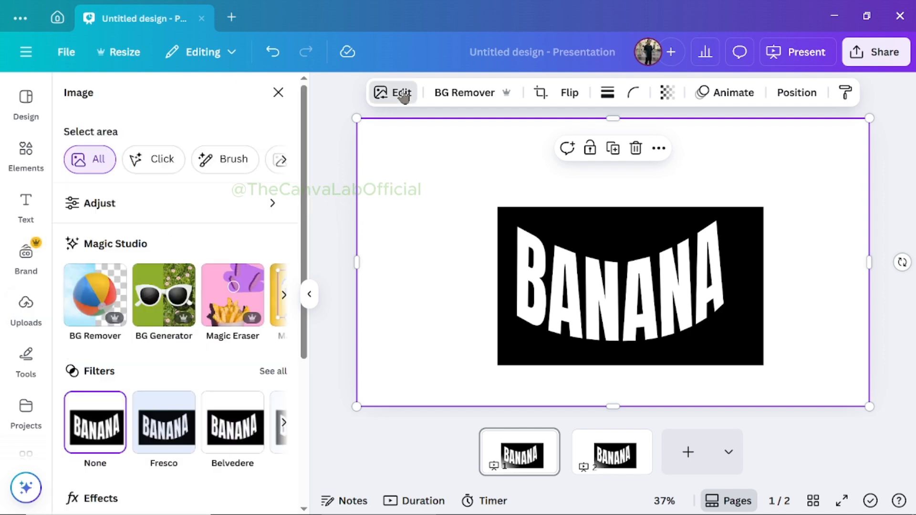
left_click(86, 307)
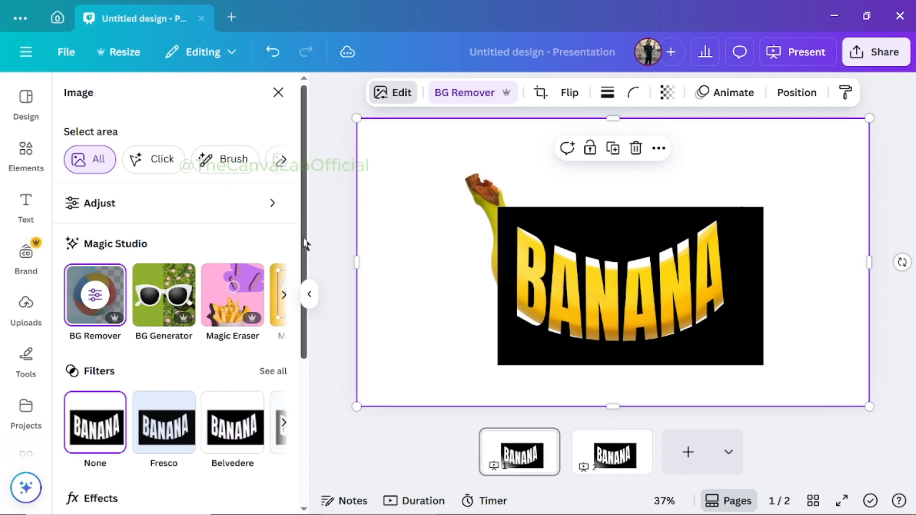
left_click_drag(306, 245, 311, 356)
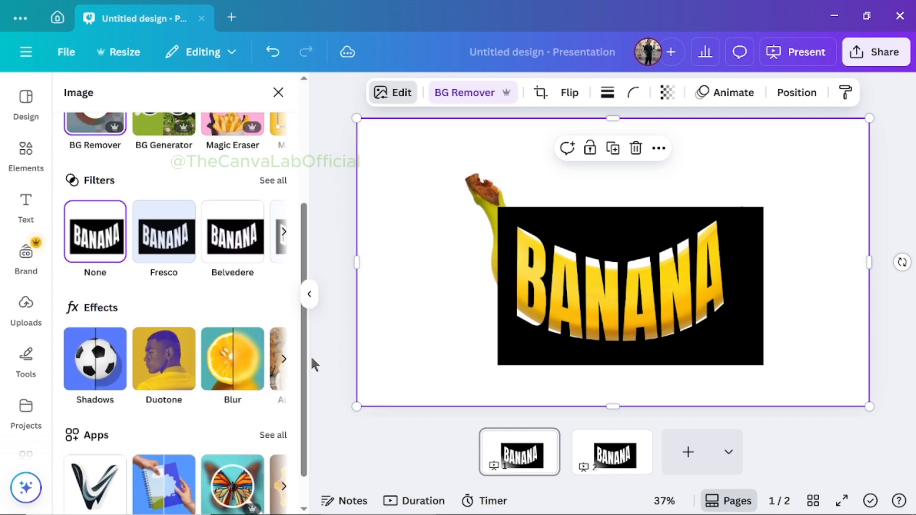
left_click(159, 351)
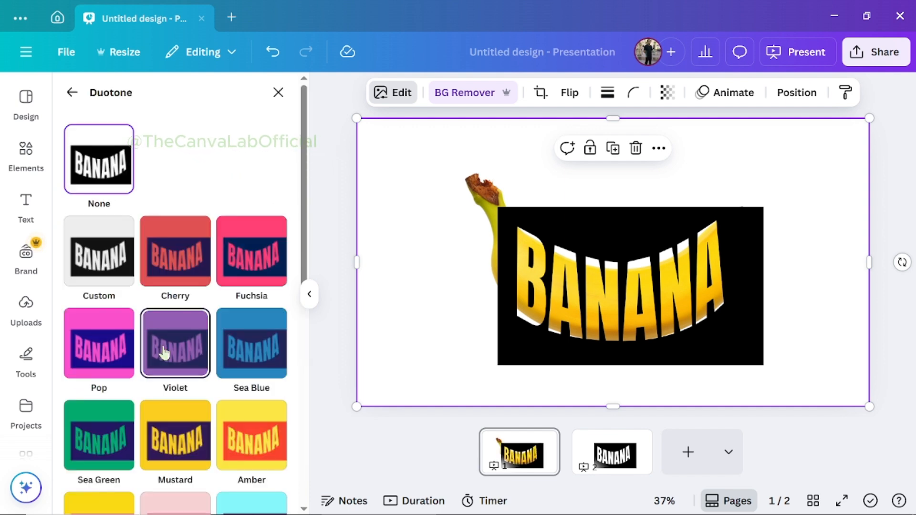
left_click(180, 269)
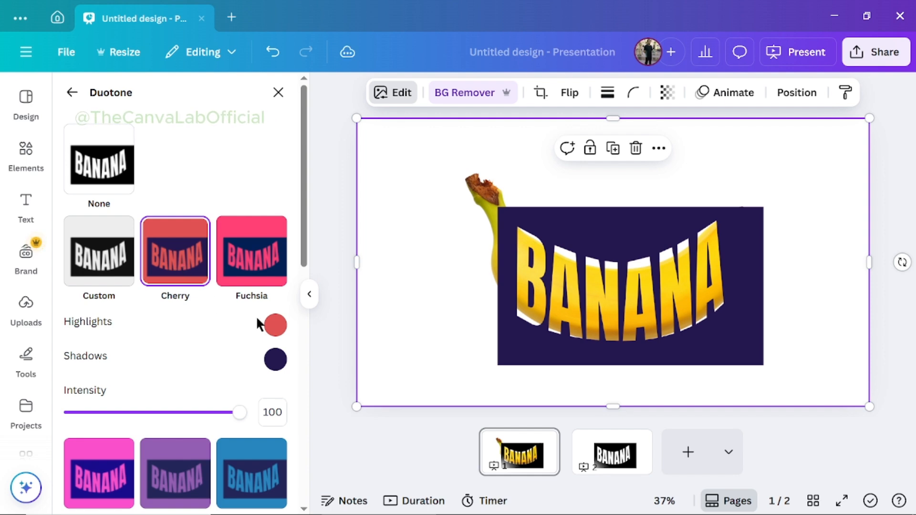
Step: Set both the highlights and shadows colors of the Cherry duotone to white (#FFFFFF)
left_click(275, 327)
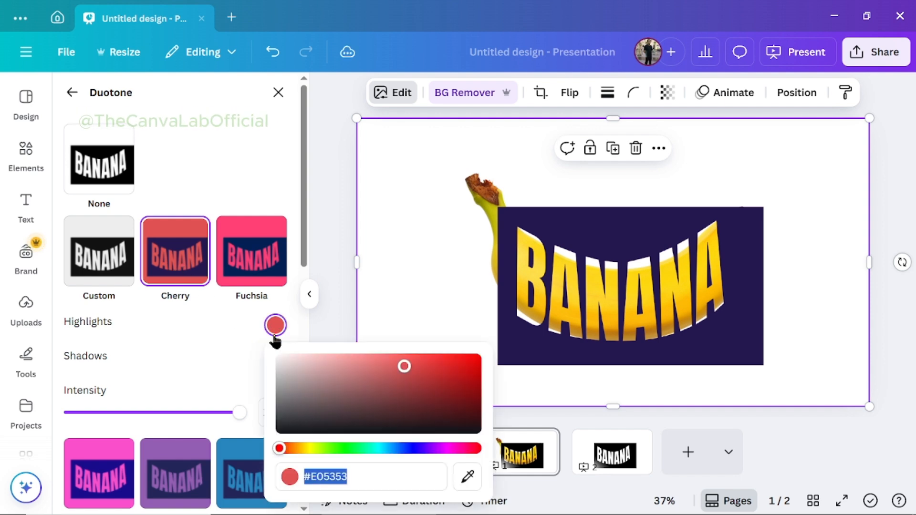
left_click(403, 372)
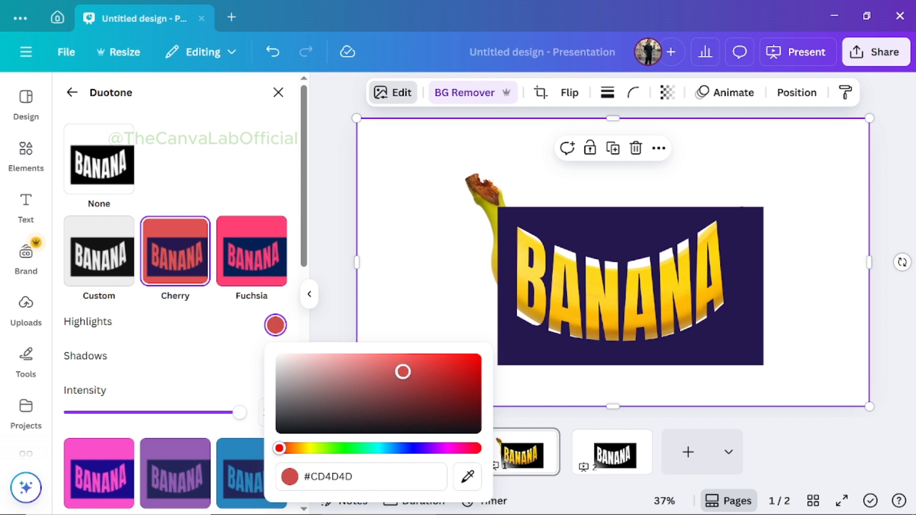
left_click_drag(403, 372, 250, 359)
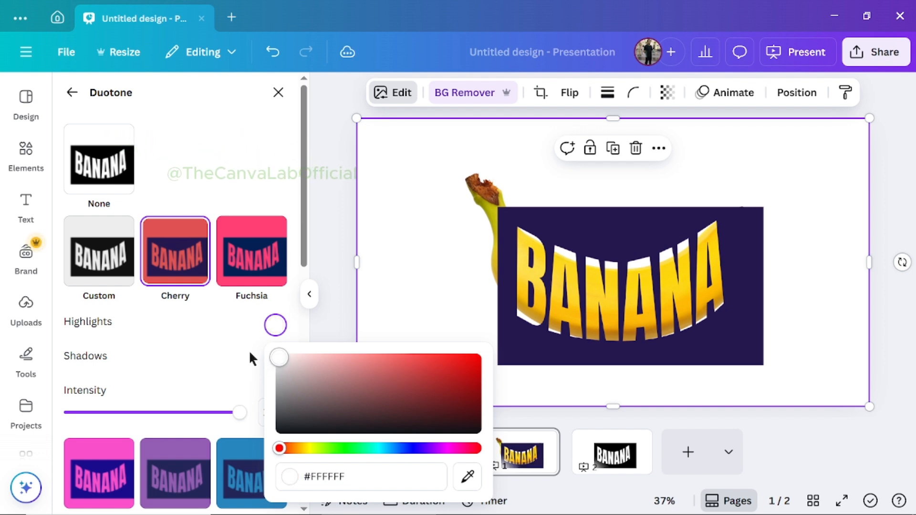
left_click(236, 354)
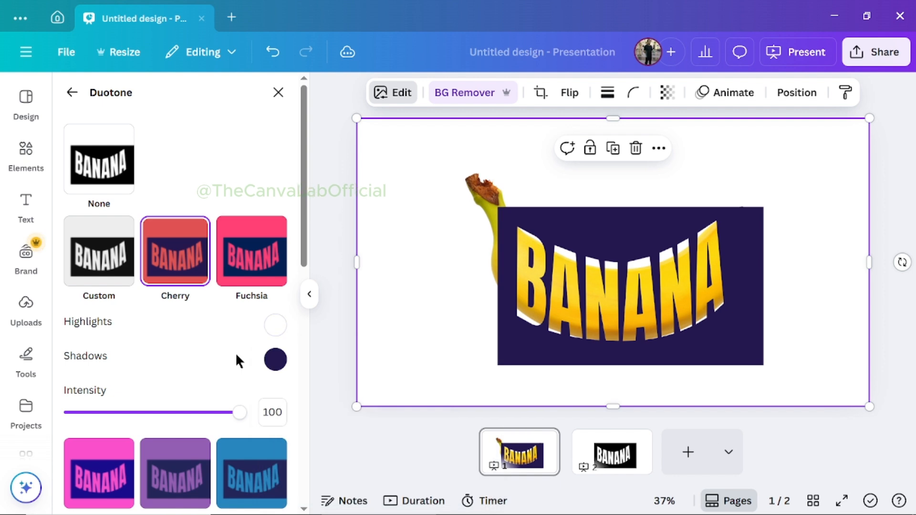
left_click(275, 359)
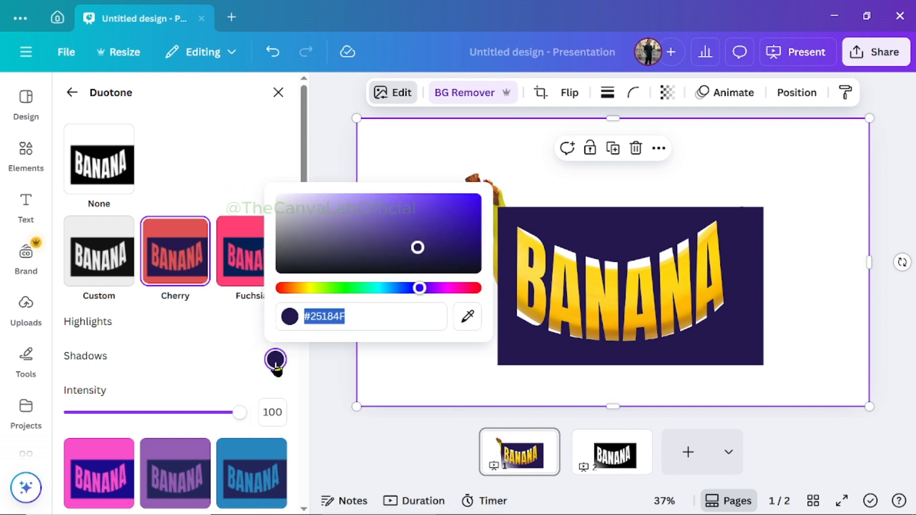
left_click_drag(400, 260, 261, 185)
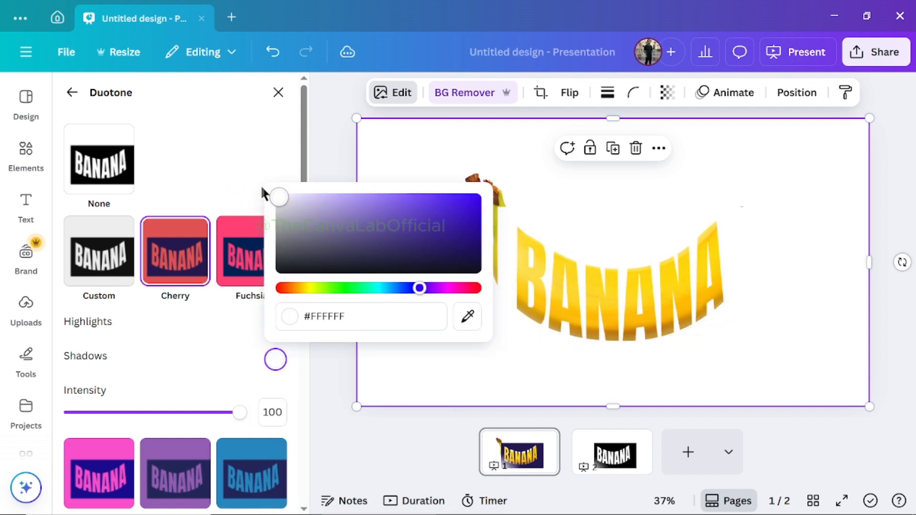
Step: Crop both sides of the white BANANA mask inward to the lettering, uncovering the banana's stem and its opposite tip
left_click(325, 370)
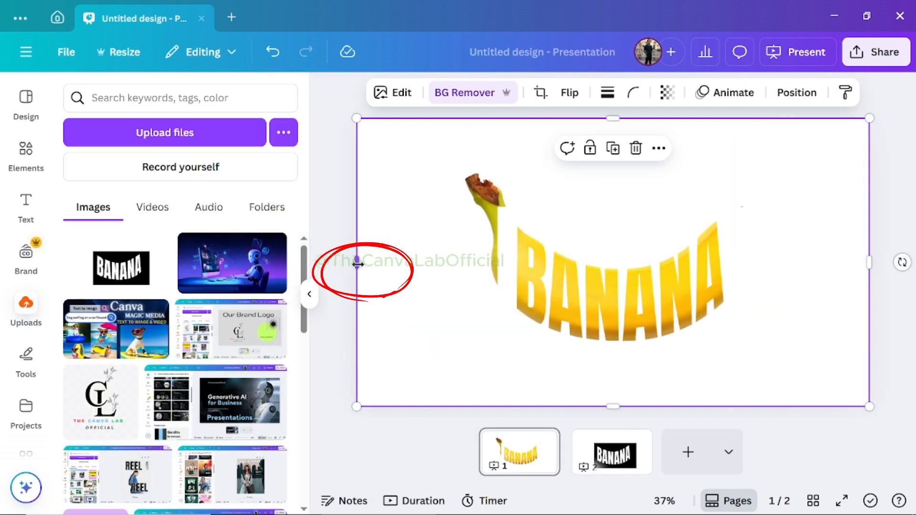
left_click_drag(358, 263, 523, 274)
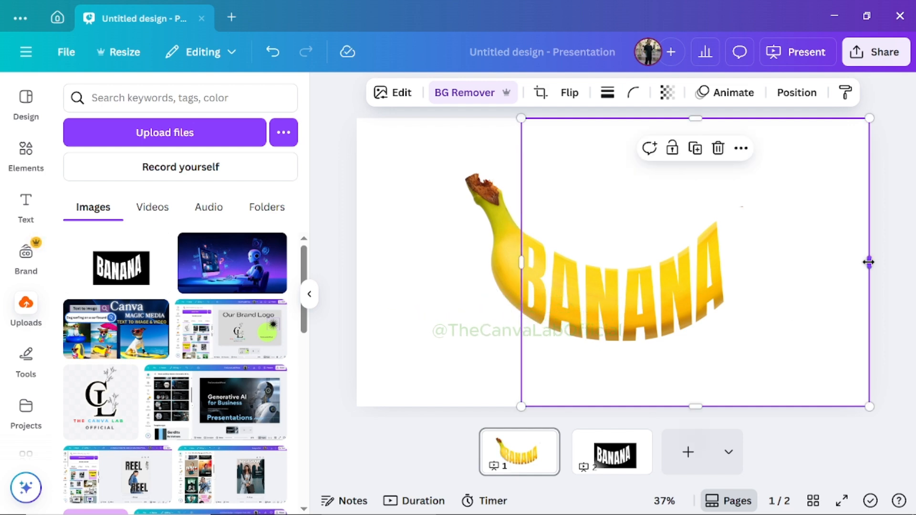
left_click_drag(869, 262, 722, 262)
left_click(333, 225)
Step: Search the elements for "SHADOW" and add a soft gray oval shadow graphic to page 1
left_click(26, 154)
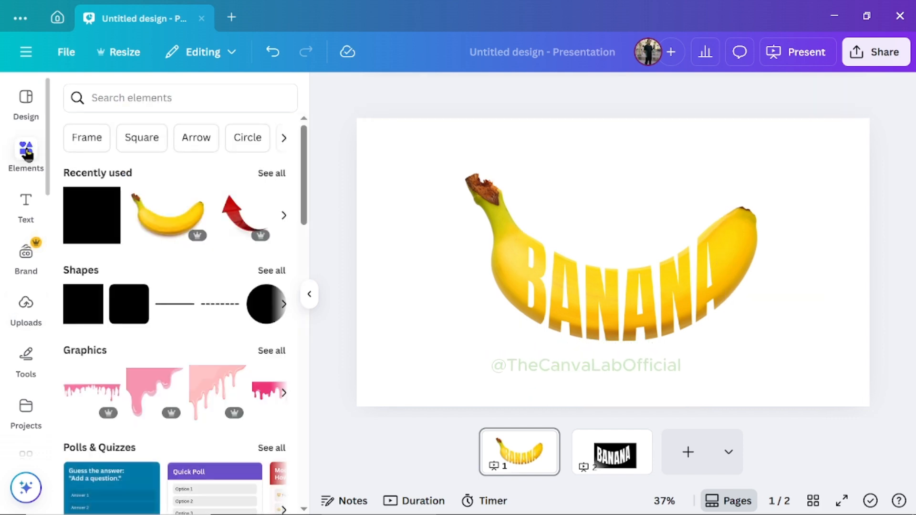
left_click(131, 101)
type("SHA")
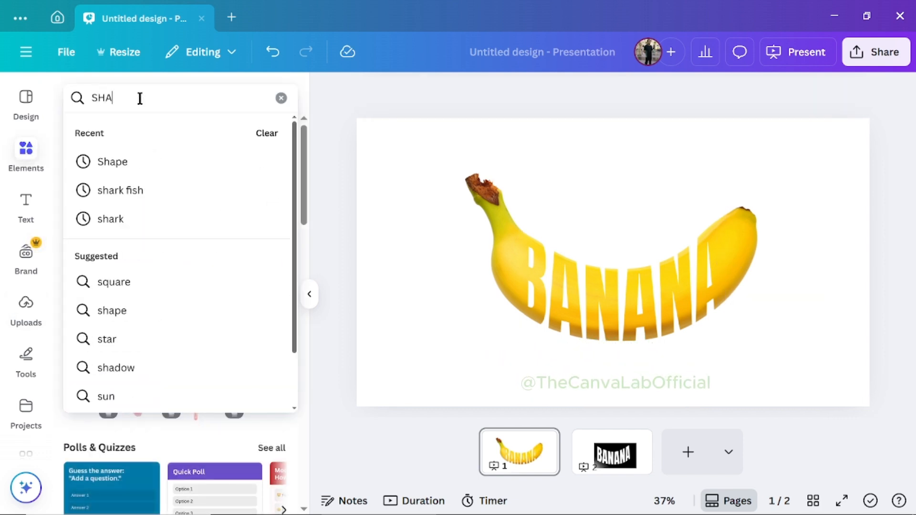
type("DOW")
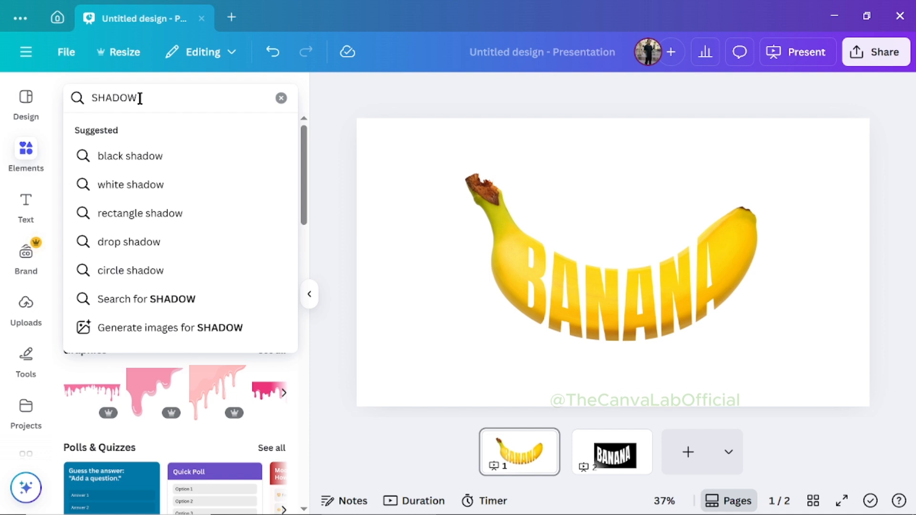
key("Return")
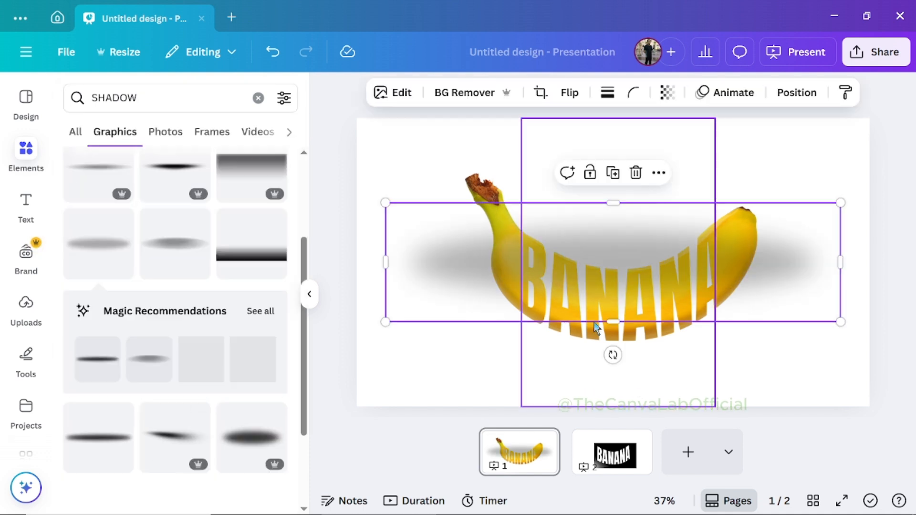
Step: Shrink the oval shadow to roughly the lettering's width and center it just below the banana
left_click_drag(385, 203, 695, 286)
left_click_drag(769, 304, 612, 359)
left_click(898, 303)
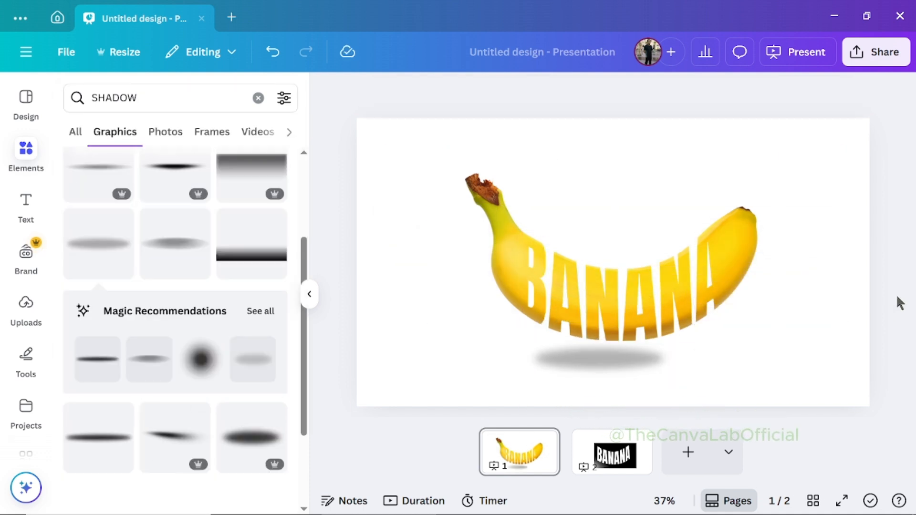
left_click(637, 361)
left_click_drag(671, 381, 708, 384)
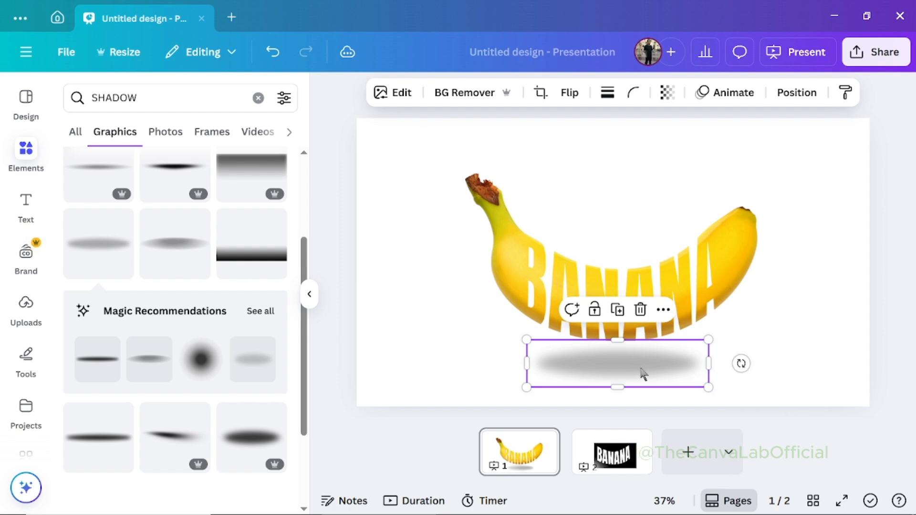
left_click_drag(642, 374, 646, 366)
left_click(904, 320)
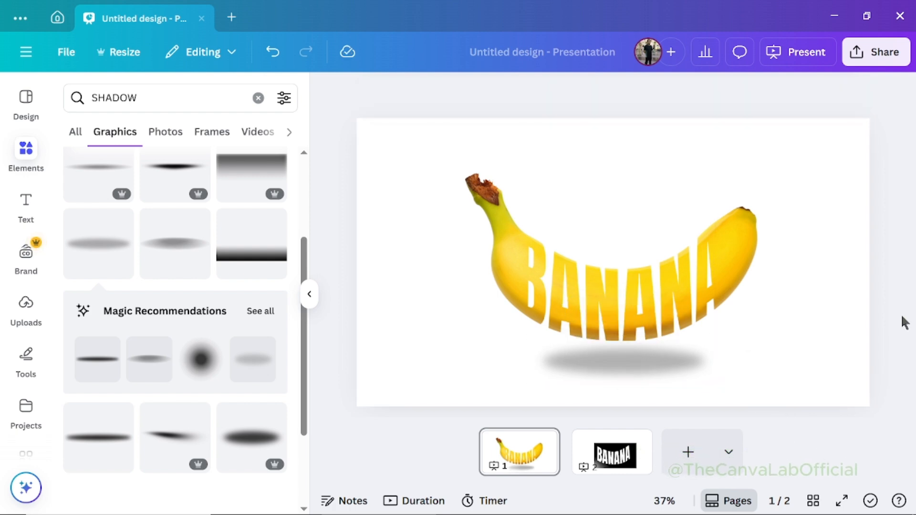